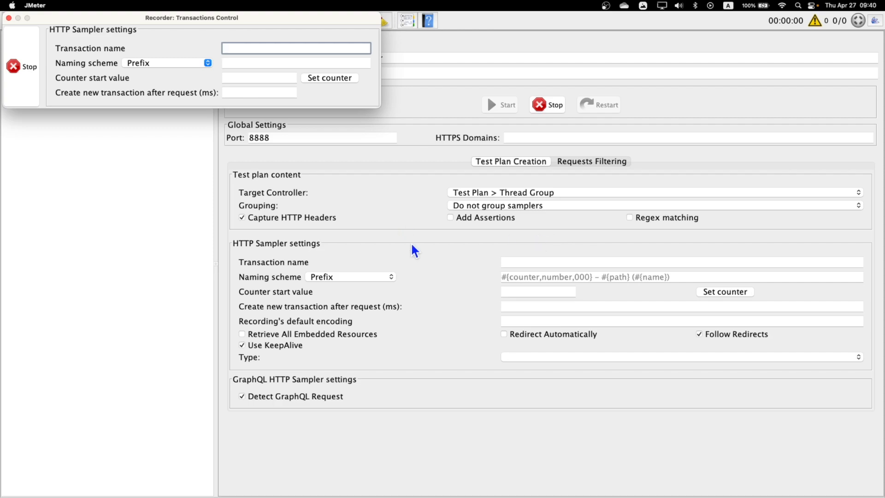
# Stop the recorder and quit JMeter, declining to save the test plan
pyautogui.click(21, 38)
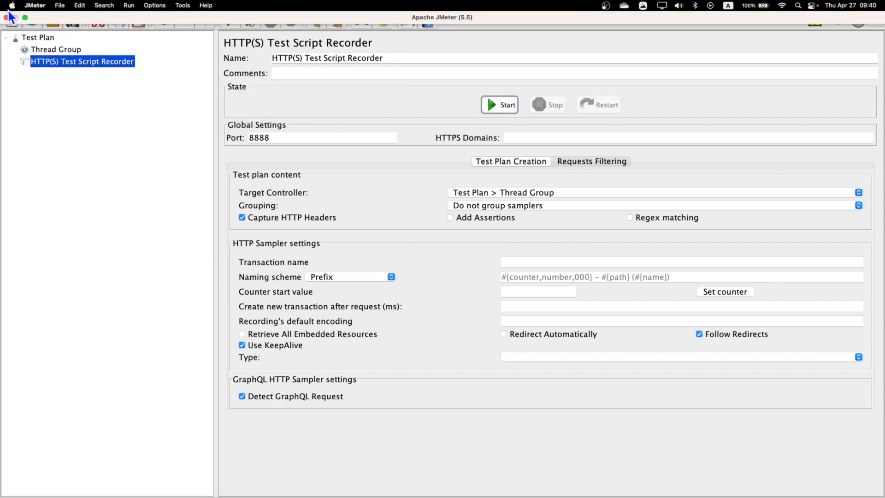
pyautogui.click(7, 20)
pyautogui.click(558, 283)
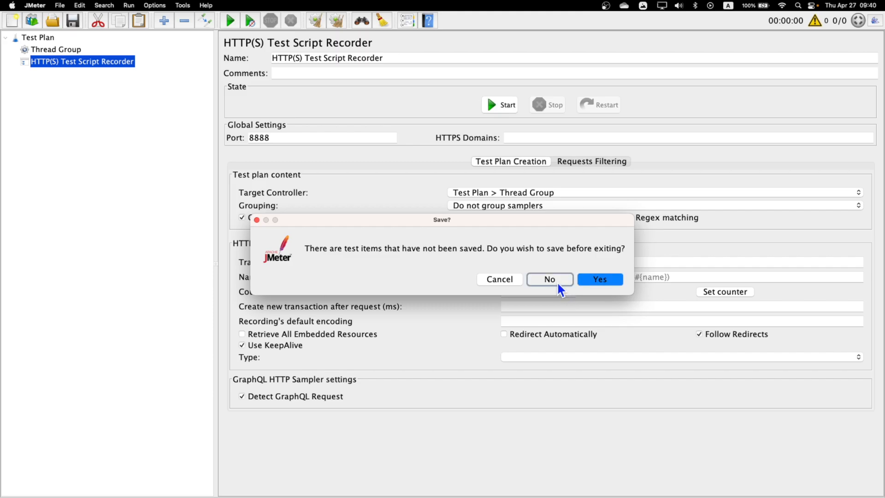
# Browse to daniel > daniel_data > apache-jmeter-5.5 > bin in Finder
pyautogui.click(146, 212)
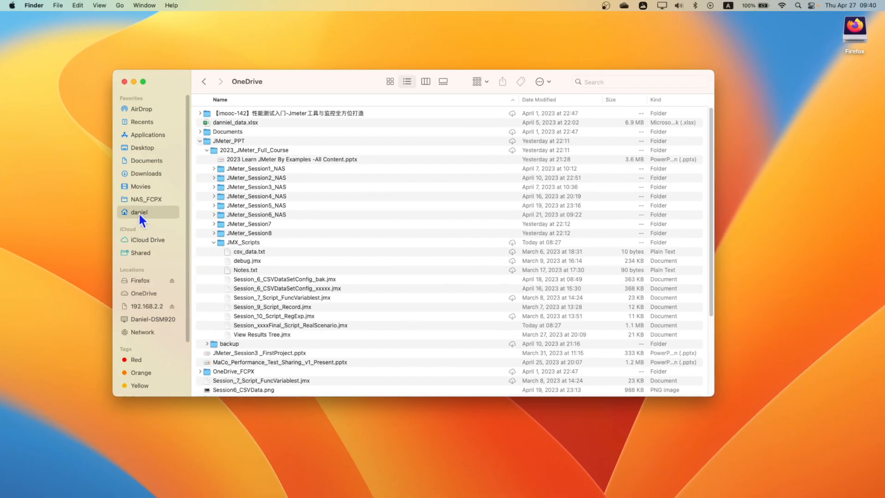
pyautogui.doubleClick(236, 113)
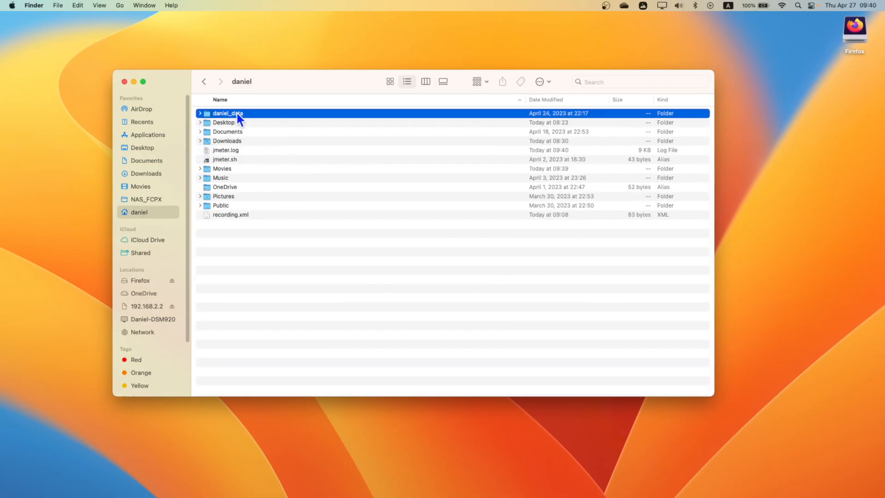
pyautogui.doubleClick(226, 114)
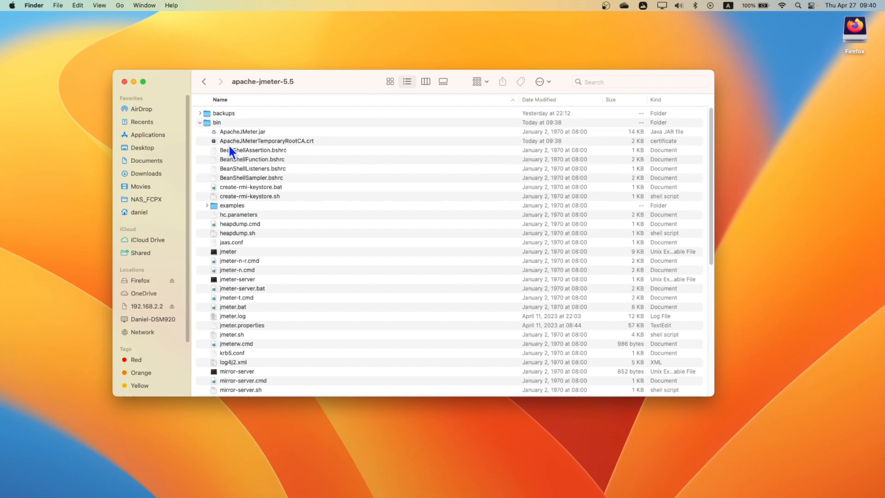
pyautogui.doubleClick(215, 122)
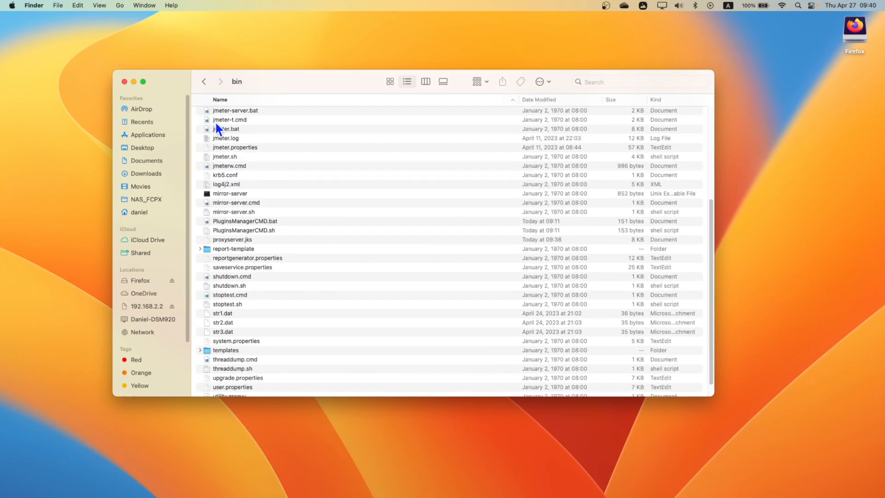
pyautogui.scroll(5, 366, 223)
pyautogui.scroll(2, 367, 226)
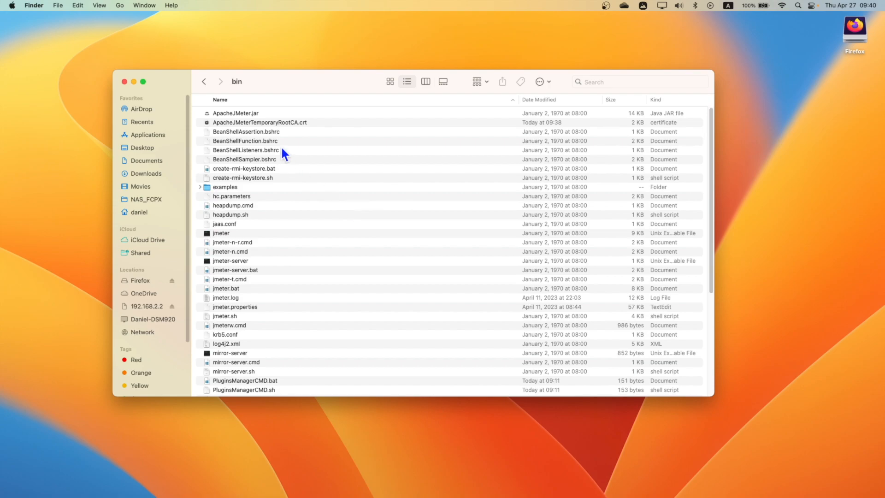
# Move ApacheJMeterTemporaryRootCA.crt to the Trash
pyautogui.click(237, 121)
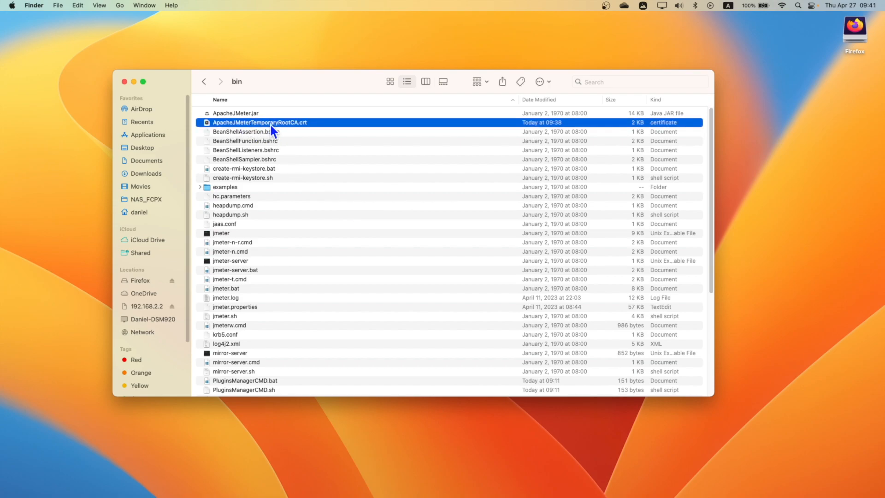
pyautogui.rightClick(302, 122)
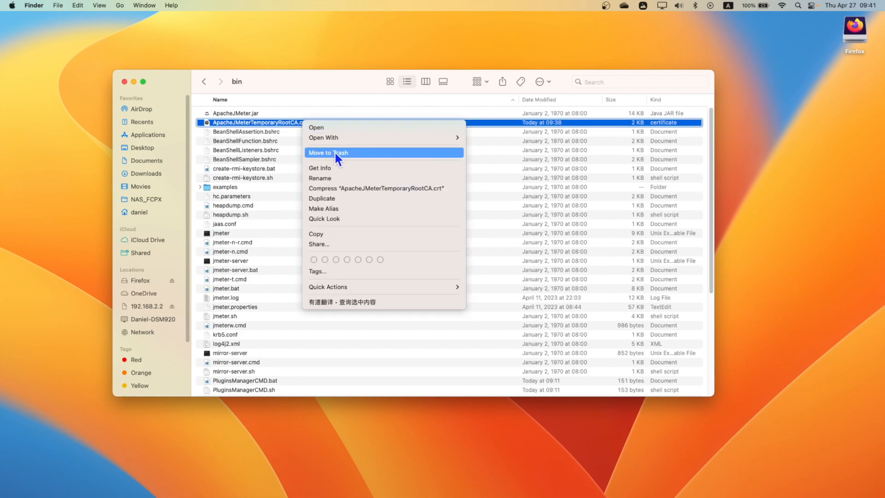
pyautogui.click(334, 153)
pyautogui.click(273, 130)
pyautogui.click(281, 123)
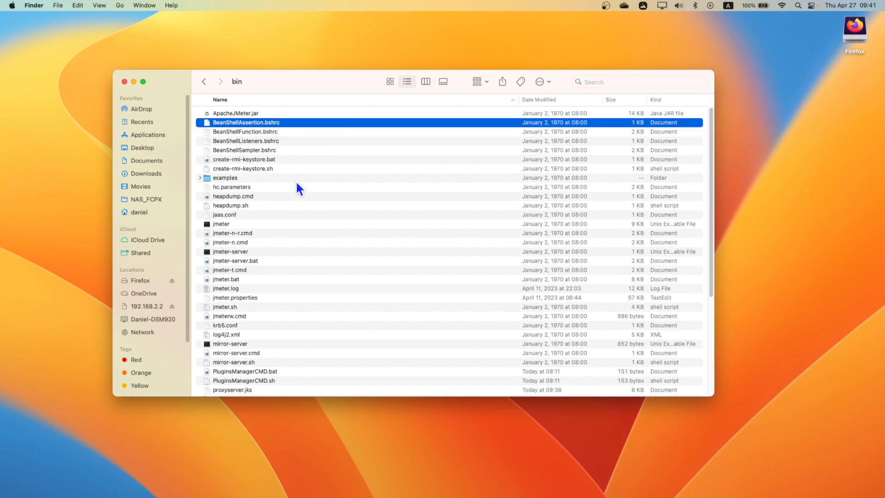
# Move the proxyserver.jks keystore to the Trash
pyautogui.scroll(-5, 312, 200)
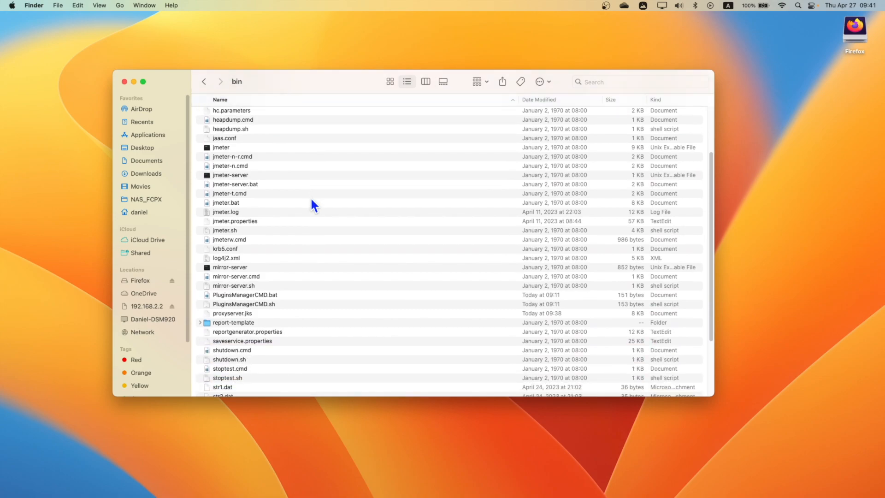
pyautogui.scroll(-5, 311, 202)
pyautogui.scroll(5, 312, 202)
pyautogui.scroll(1, 311, 198)
pyautogui.click(254, 317)
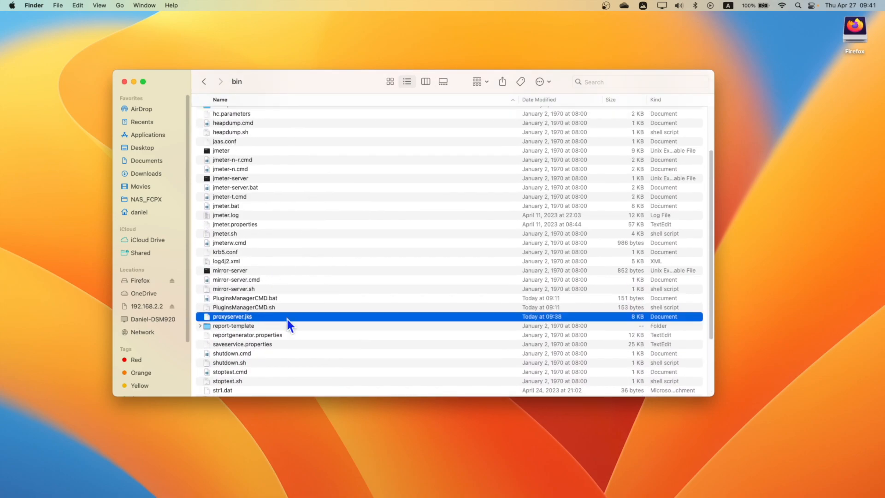
pyautogui.scroll(-1, 282, 320)
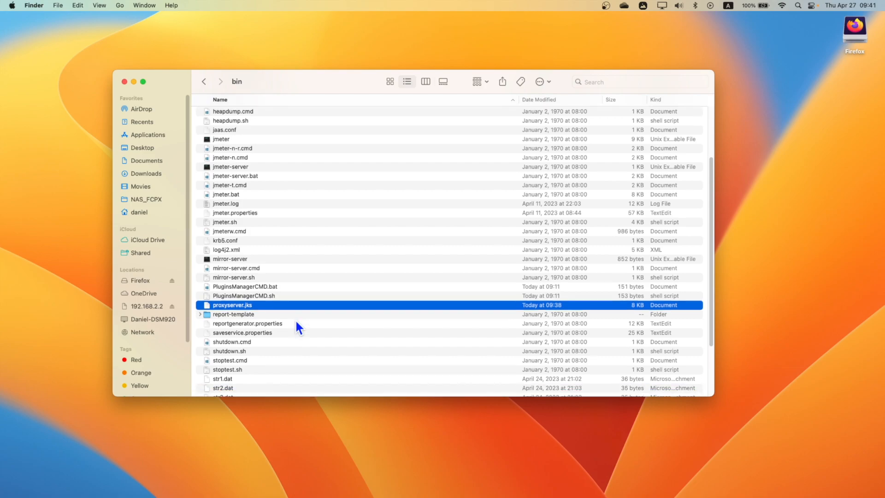
pyautogui.rightClick(248, 304)
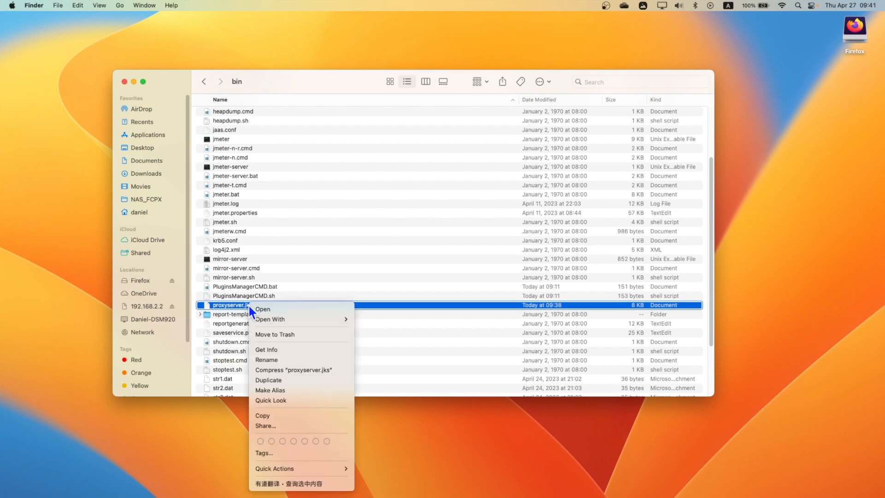
pyautogui.click(293, 335)
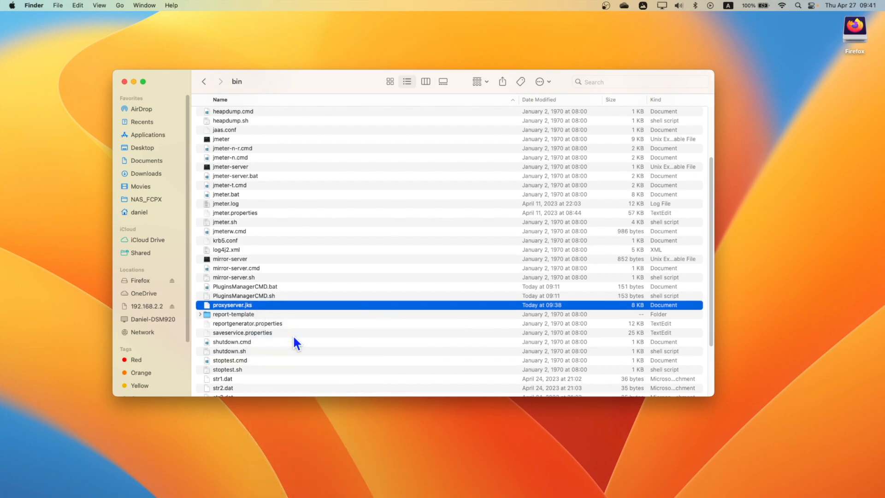
pyautogui.scroll(3, 237, 245)
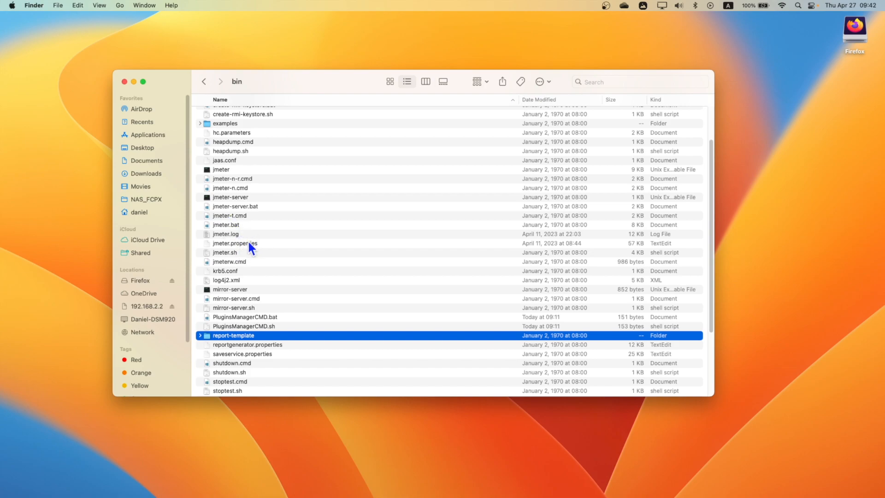
# Open jmeter.properties with Visual Studio Code
pyautogui.click(239, 244)
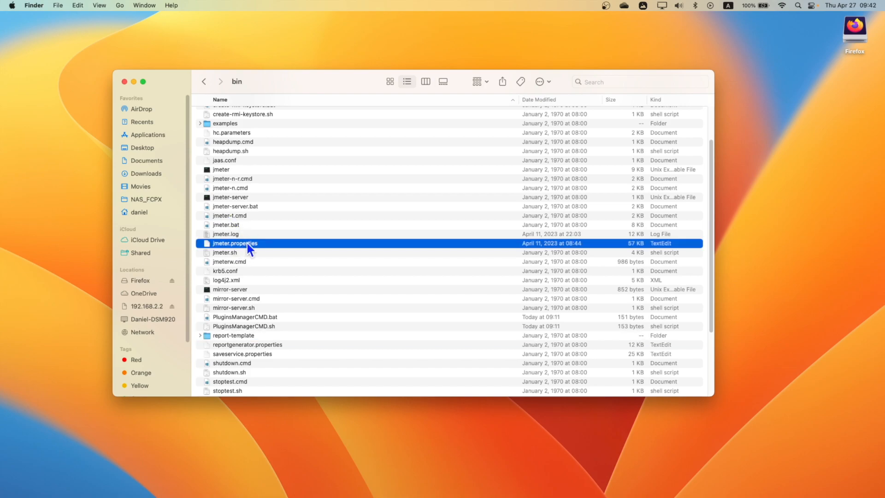
pyautogui.rightClick(247, 242)
pyautogui.moveTo(276, 254)
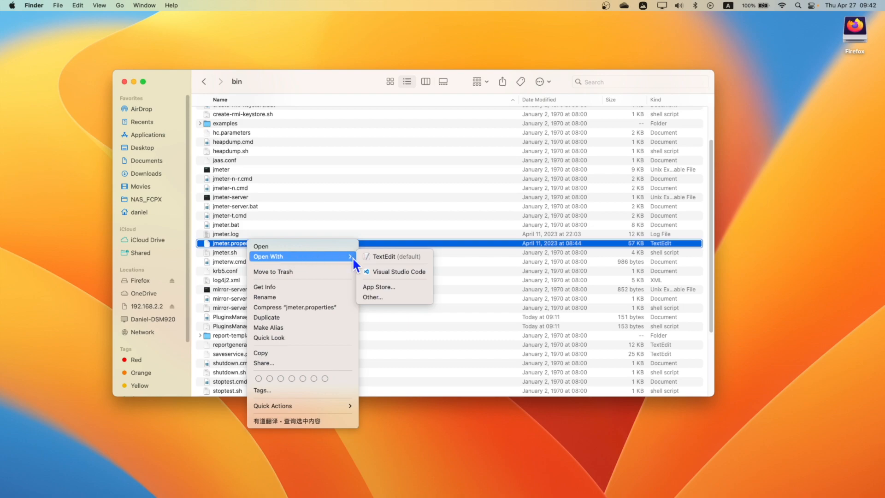
pyautogui.click(372, 271)
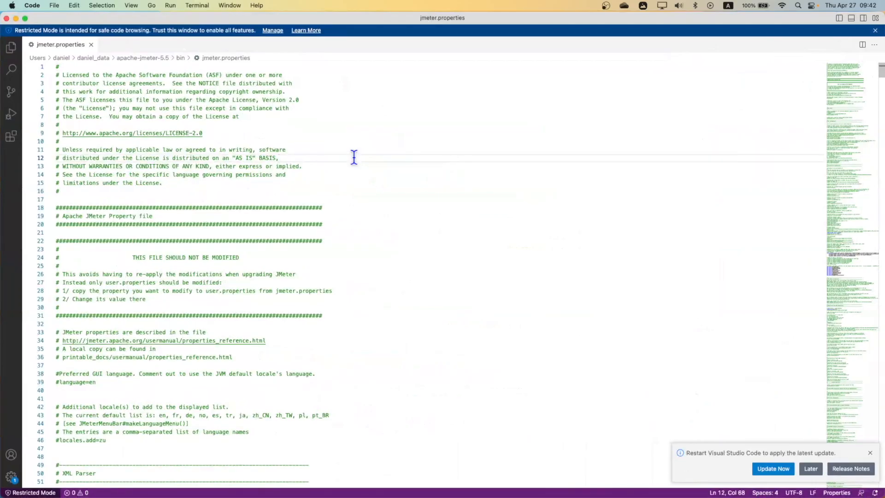
# Search jmeter.properties for proxy.cert.validity and go to that line
pyautogui.press('cmd+f')
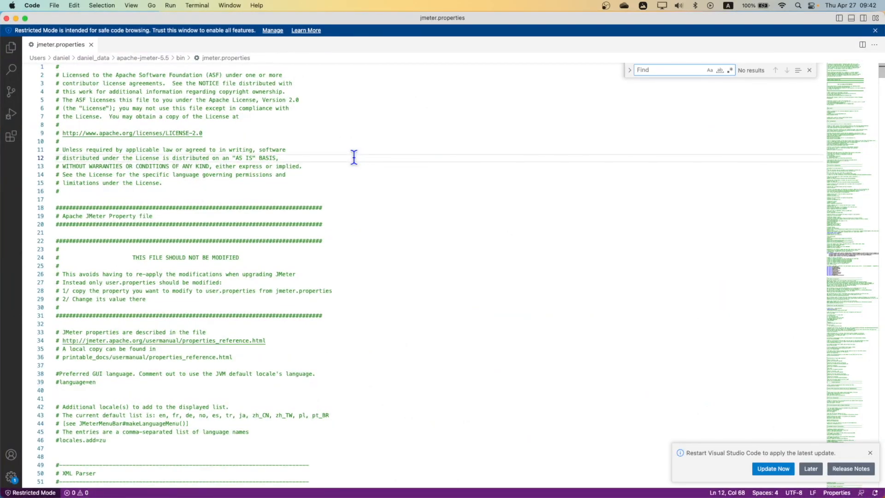
pyautogui.write('proxy')
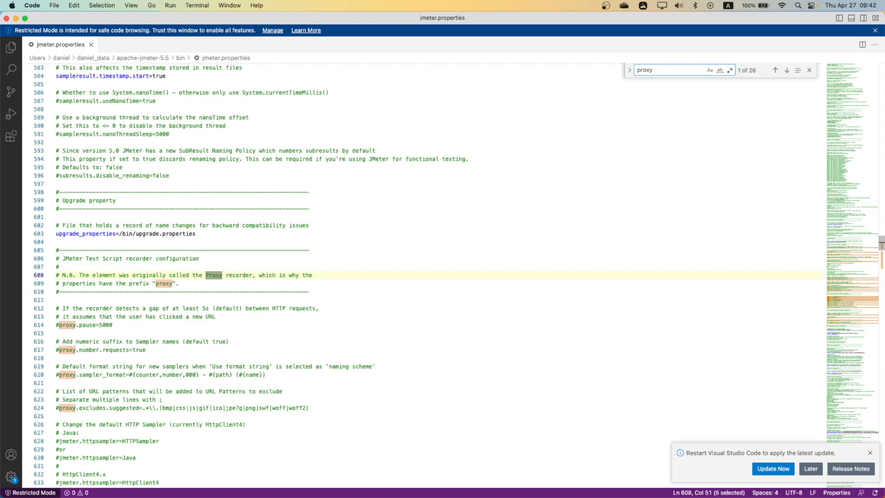
pyautogui.write('.cer')
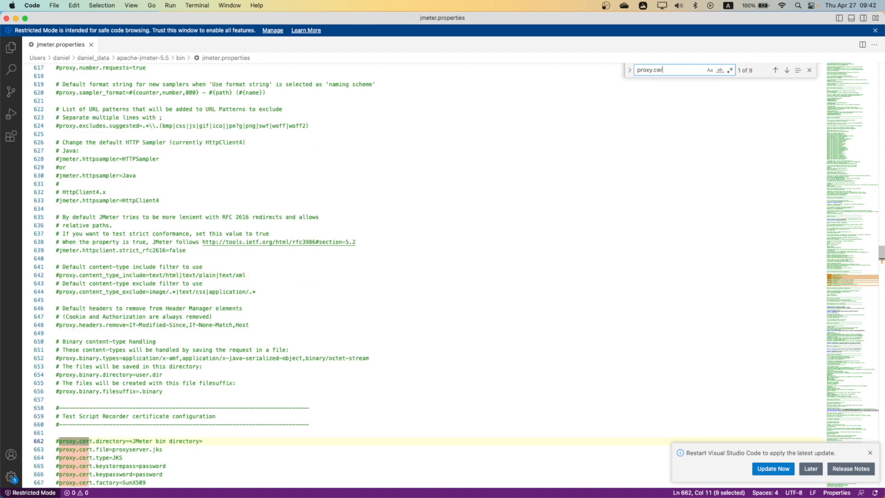
pyautogui.write('t.calidity')
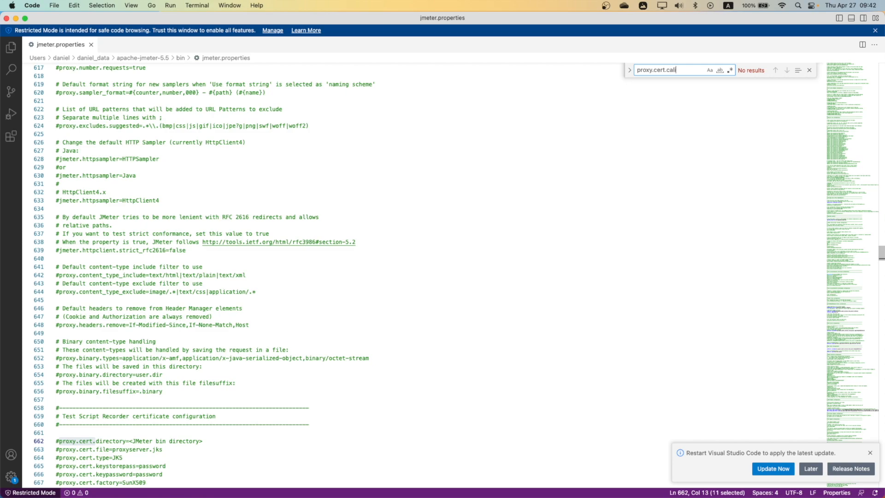
pyautogui.press('BackSpace')
pyautogui.press('BackSpace')
pyautogui.press('BackSpace')
pyautogui.press('BackSpace')
pyautogui.press('BackSpace')
pyautogui.press('BackSpace')
pyautogui.press('BackSpace')
pyautogui.press('BackSpace')
pyautogui.write('va')
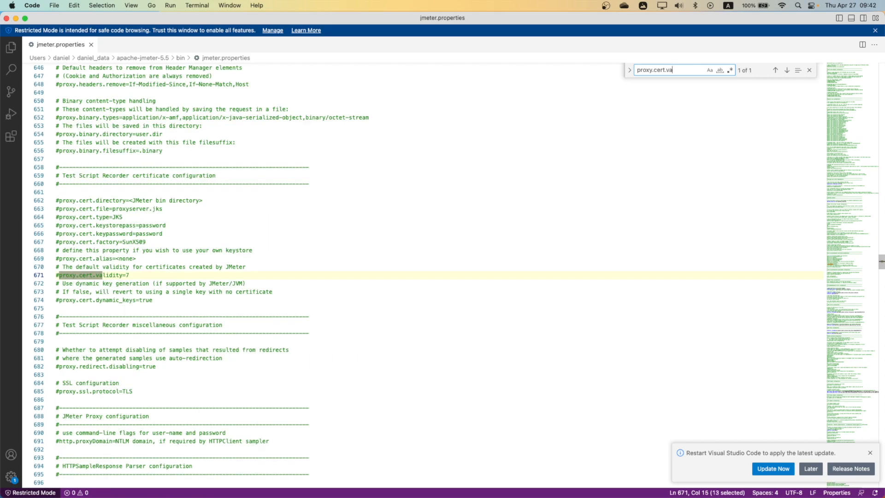
pyautogui.click(142, 277)
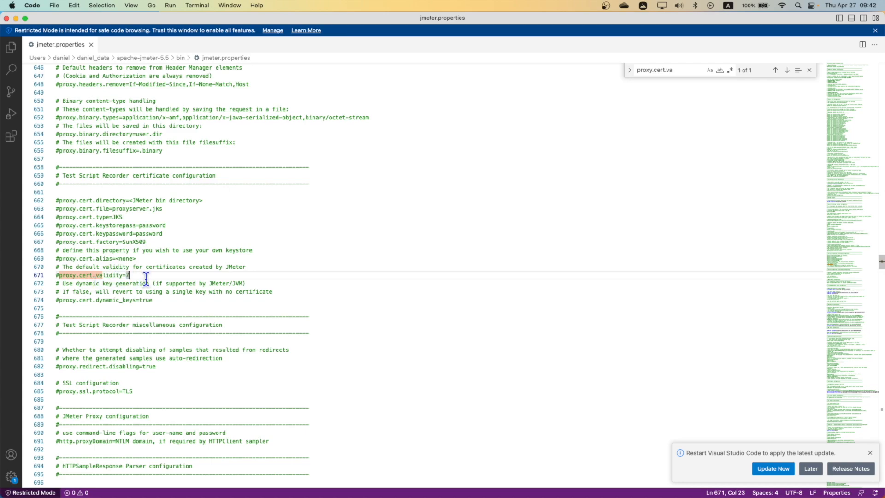
# Uncomment proxy.cert.validity, change 7 to 365, and save the file
pyautogui.click(59, 275)
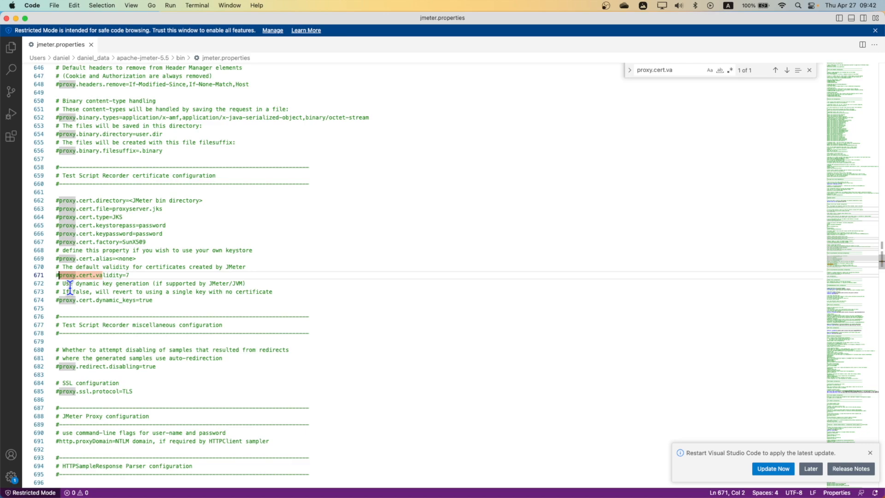
pyautogui.press('BackSpace')
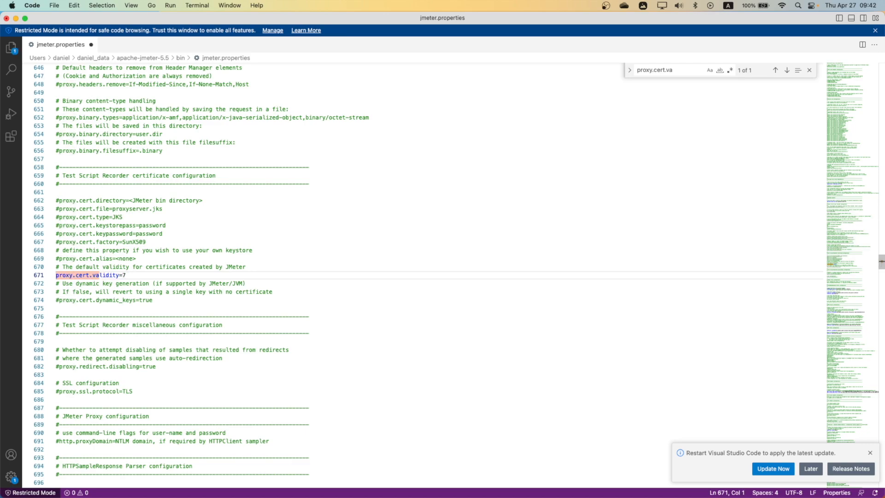
pyautogui.click(137, 275)
pyautogui.press('BackSpace')
pyautogui.write('365')
pyautogui.press('super+s')
pyautogui.click(236, 266)
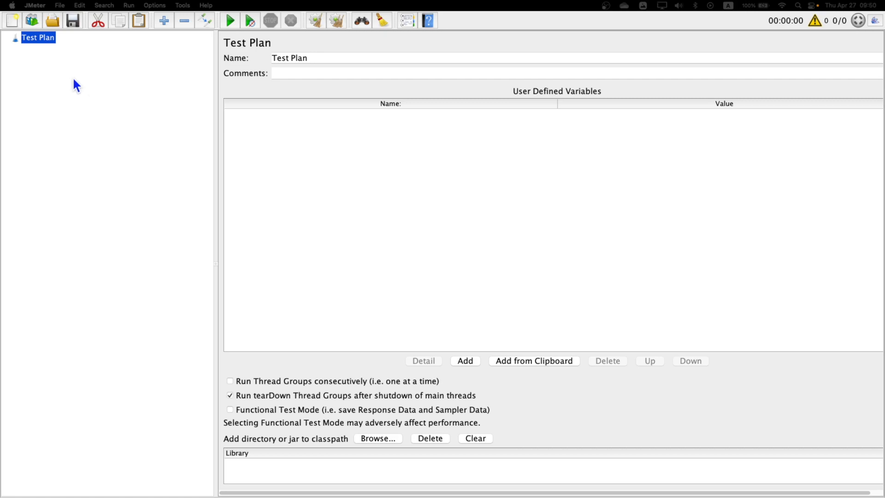
# Add a Thread Group to the Test Plan
pyautogui.rightClick(42, 43)
pyautogui.moveTo(69, 48)
pyautogui.moveTo(187, 47)
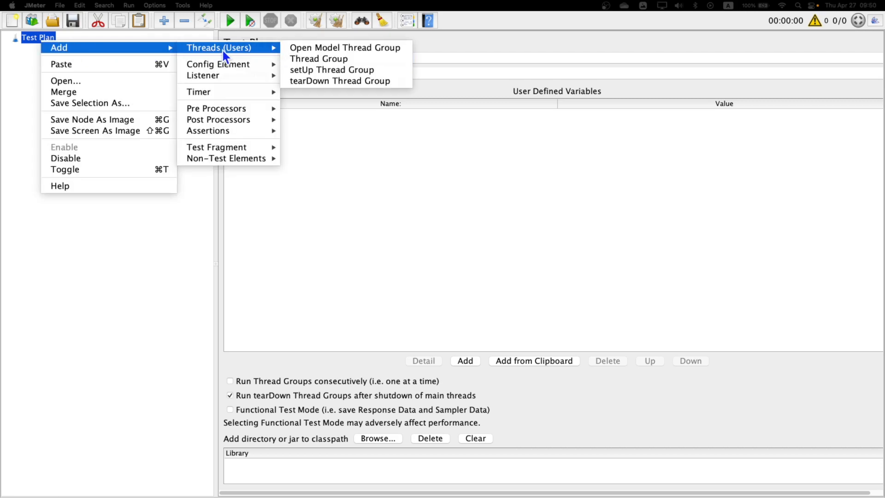
pyautogui.click(309, 59)
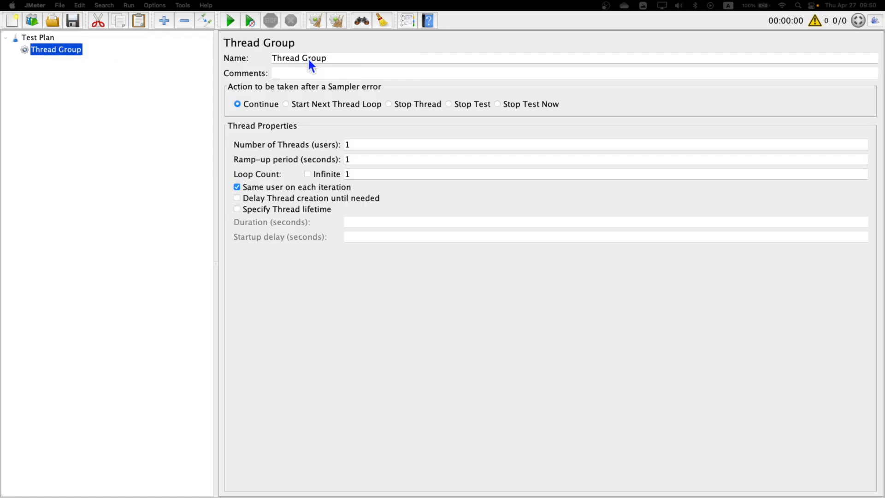
# Add an HTTP(S) Test Script Recorder to the Test Plan and confirm port 8888
pyautogui.click(43, 39)
pyautogui.rightClick(44, 40)
pyautogui.moveTo(120, 43)
pyautogui.moveTo(234, 154)
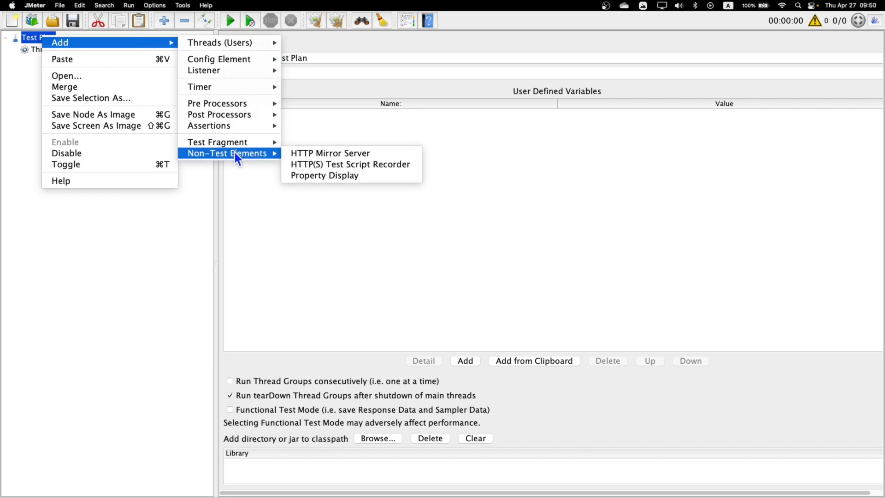
pyautogui.click(369, 165)
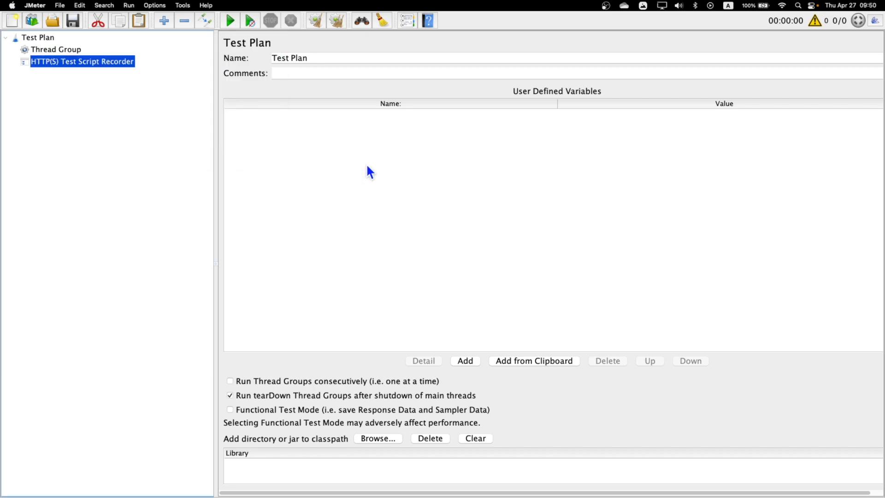
pyautogui.moveTo(289, 137); pyautogui.dragTo(208, 133)
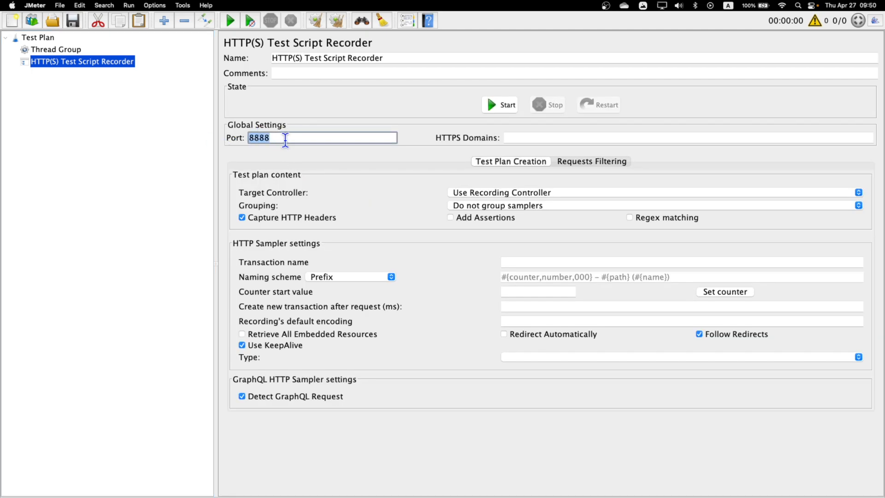
pyautogui.moveTo(297, 138); pyautogui.dragTo(247, 139)
# Set HTTPS Domains to opensource-demo.orangehrmlive.com and target controller to Test Plan > Thread Group
pyautogui.click(532, 137)
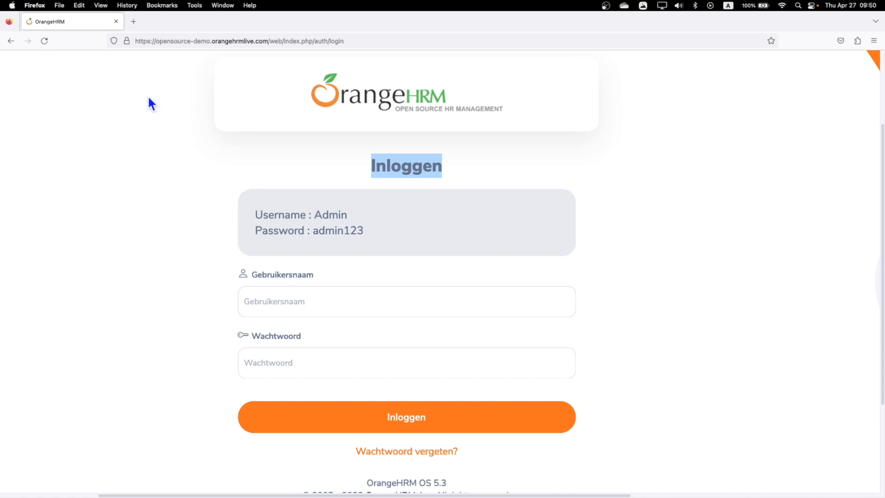
pyautogui.click(219, 42)
pyautogui.click(180, 41)
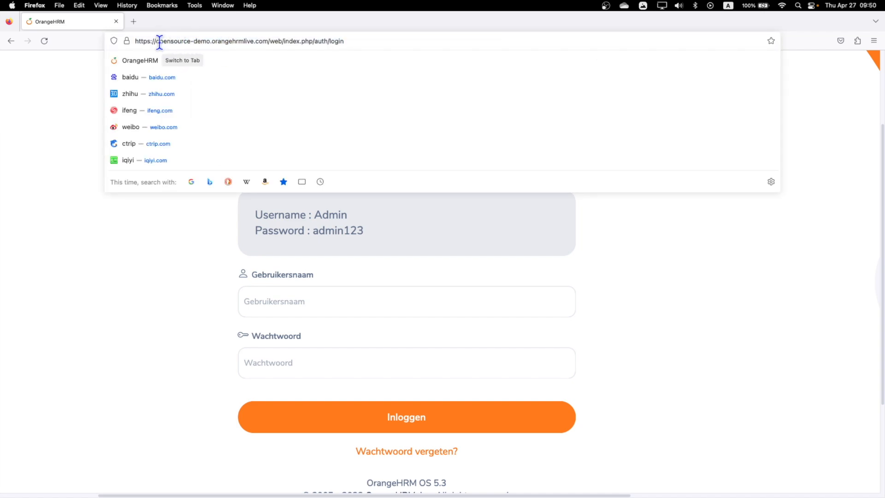
pyautogui.moveTo(156, 42); pyautogui.dragTo(265, 42)
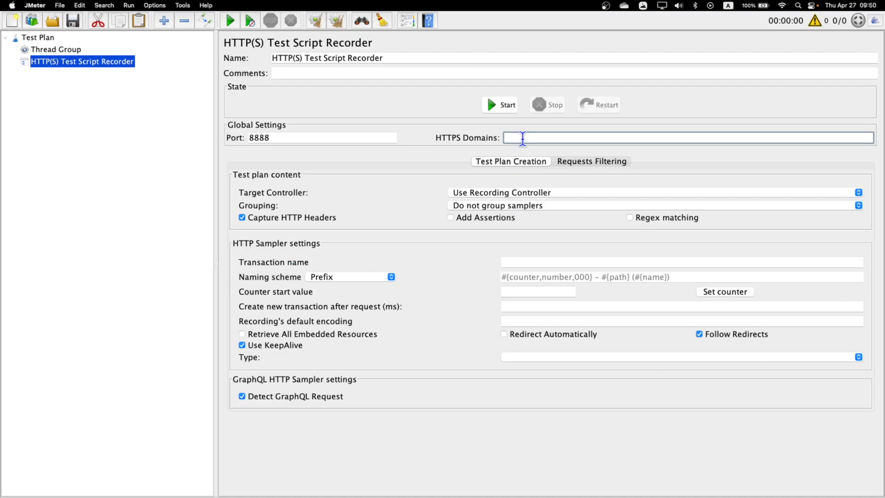
pyautogui.write('opensource-demo.orangehrmlive.com/')
pyautogui.press('BackSpace')
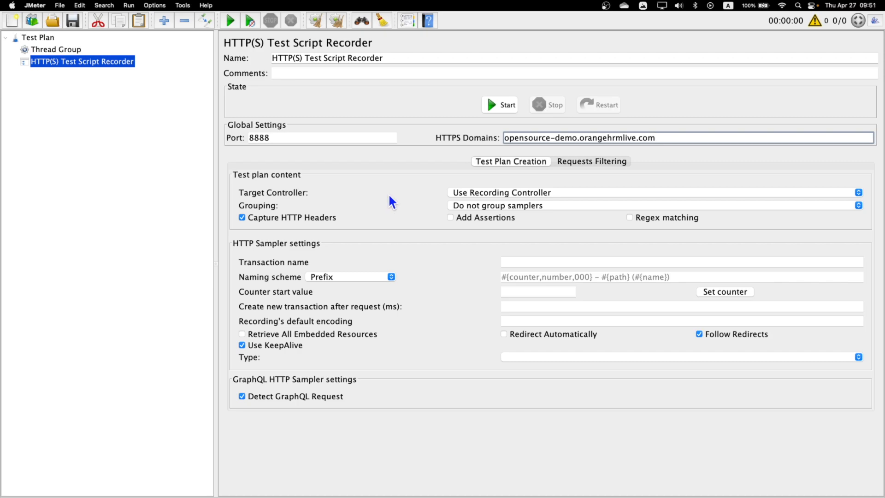
pyautogui.click(510, 194)
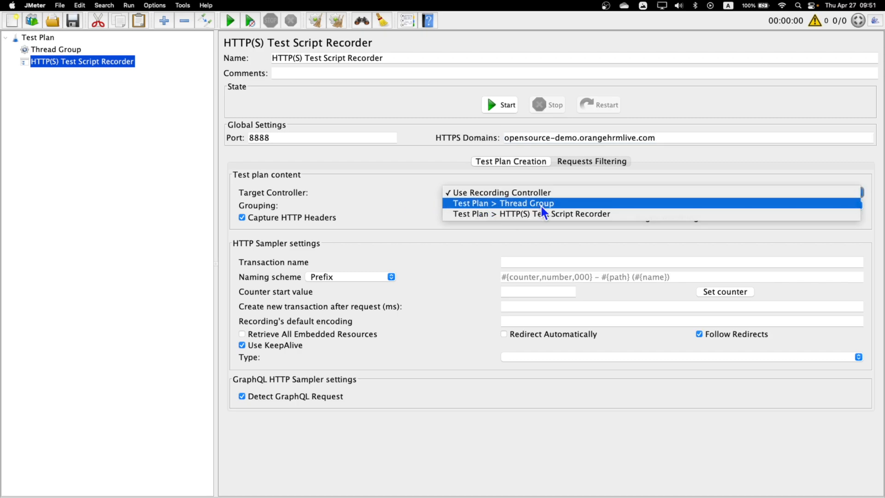
pyautogui.click(540, 203)
# Start the recorder proxy and acknowledge the new root CA certificate notice
pyautogui.click(64, 49)
pyautogui.click(80, 60)
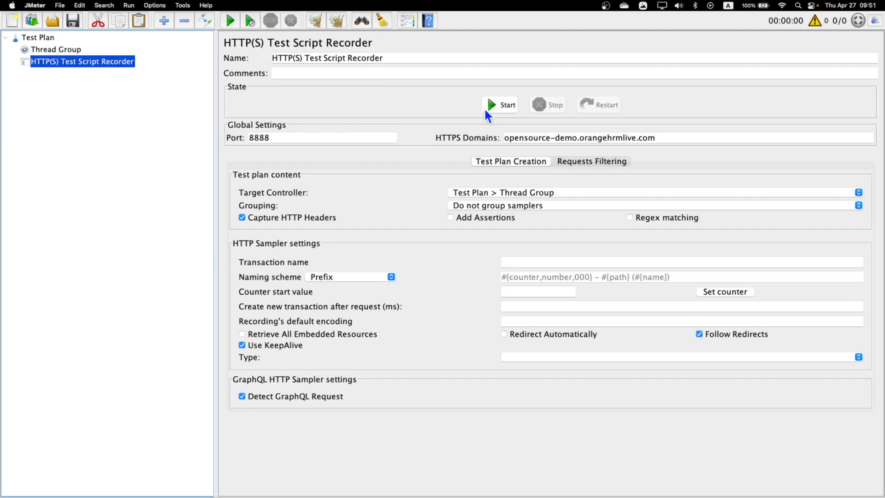
pyautogui.click(501, 107)
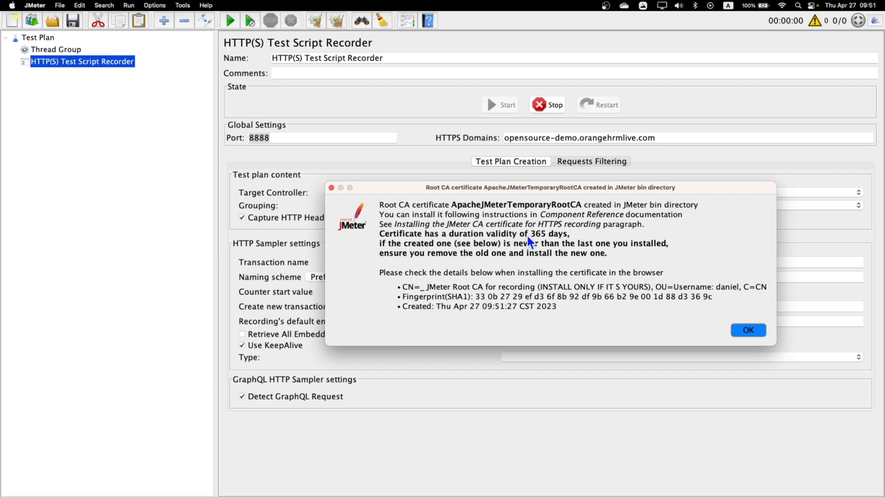
pyautogui.press('Return')
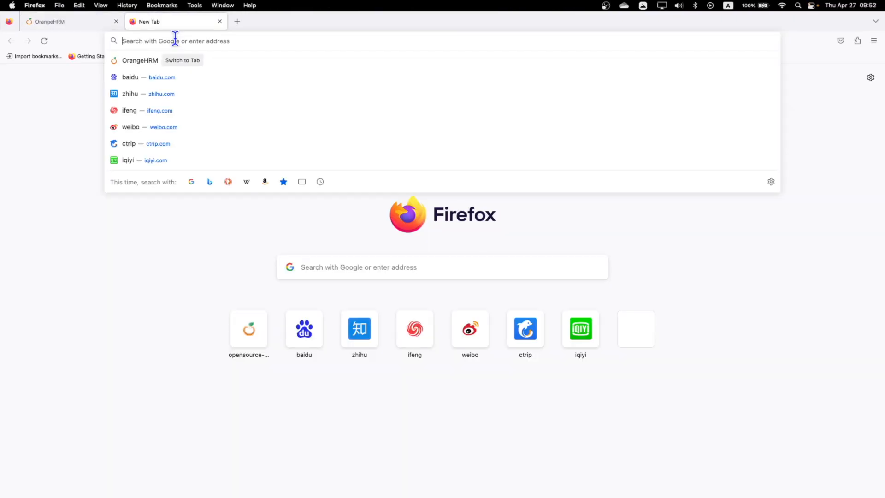
# Configure Firefox to use manual proxy localhost:8888 for both HTTP and HTTPS
pyautogui.write('about:p')
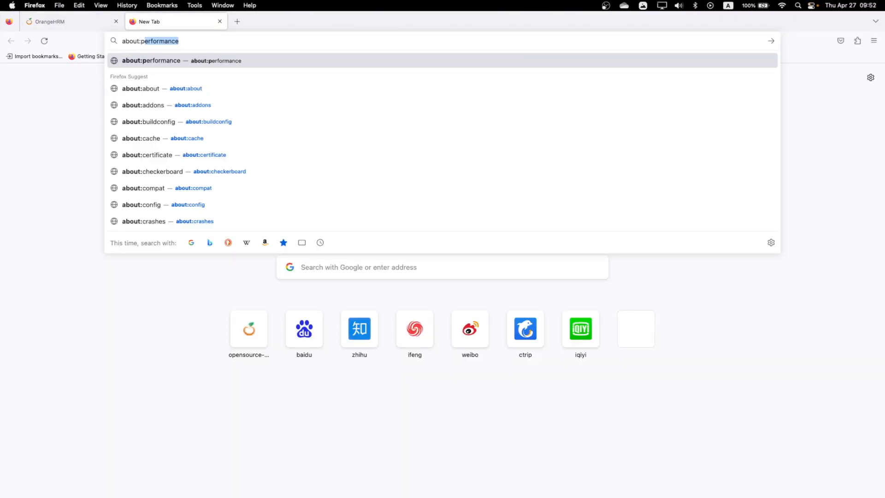
pyautogui.write('refere')
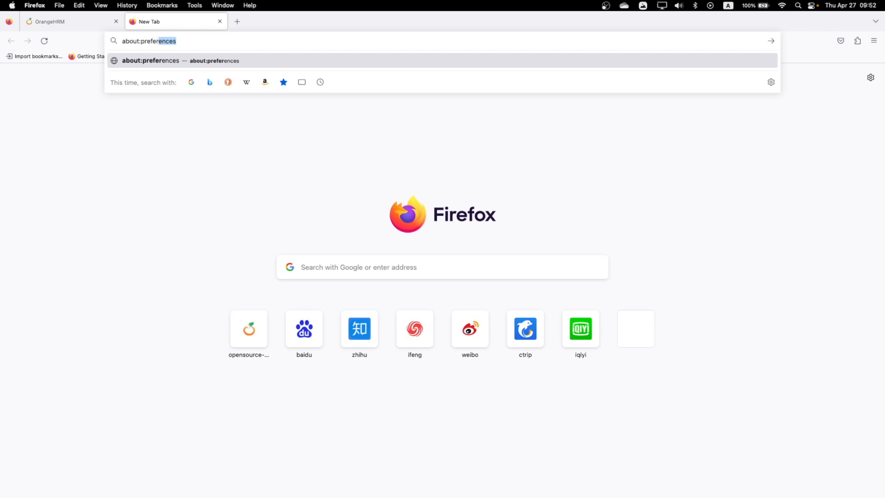
pyautogui.press('Return')
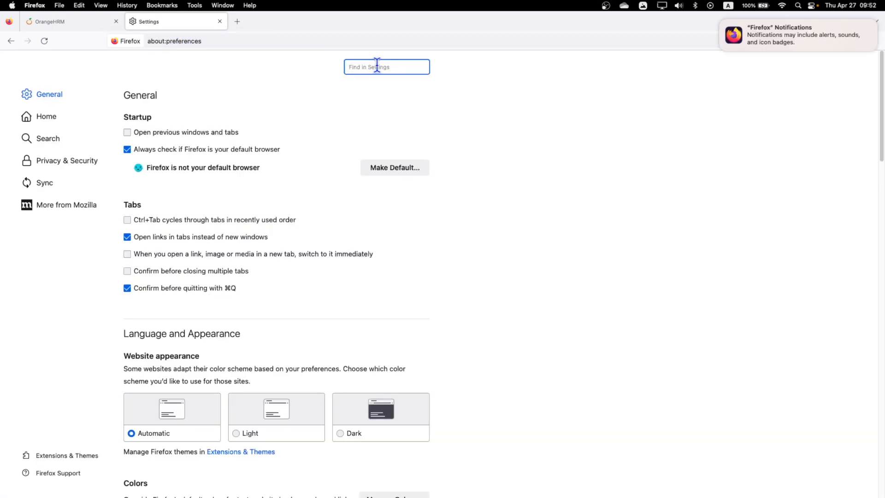
pyautogui.write('proxy')
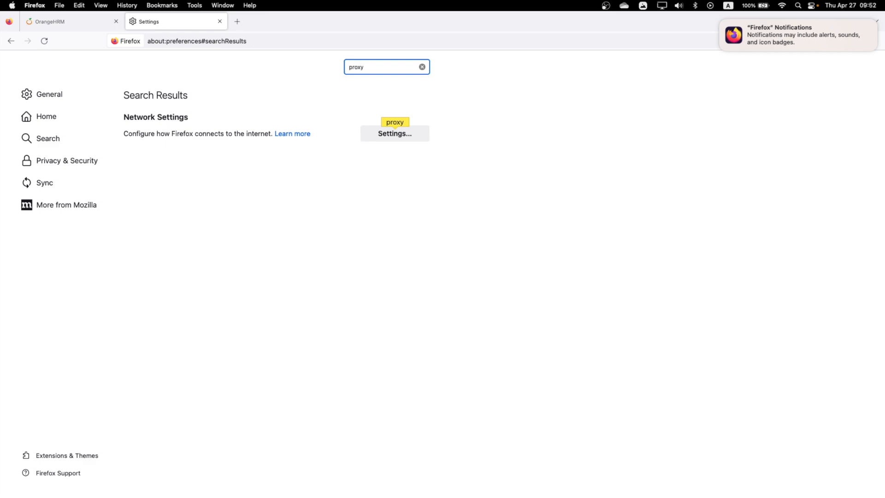
pyautogui.click(393, 133)
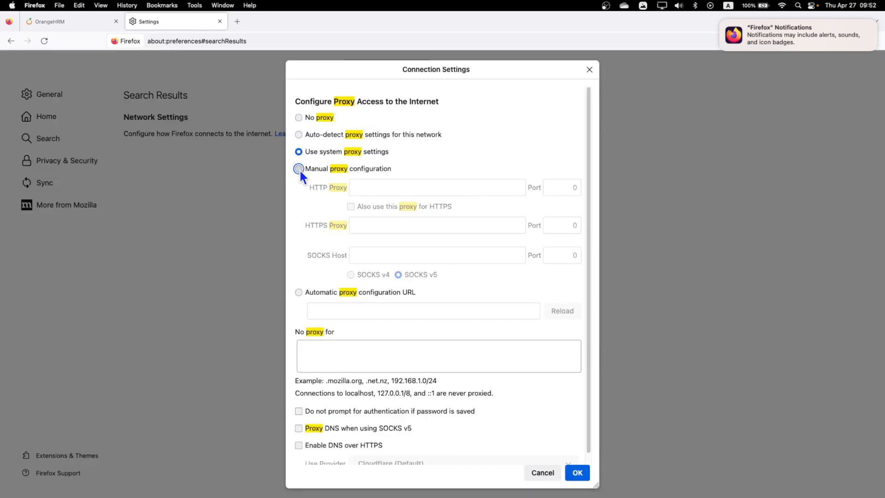
pyautogui.click(300, 170)
pyautogui.click(404, 189)
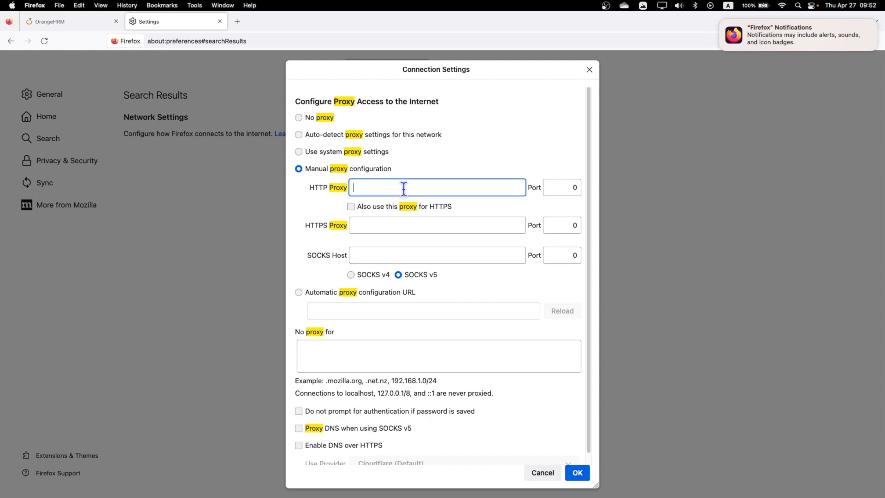
pyautogui.write('localhost')
pyautogui.click(576, 187)
pyautogui.write('8888')
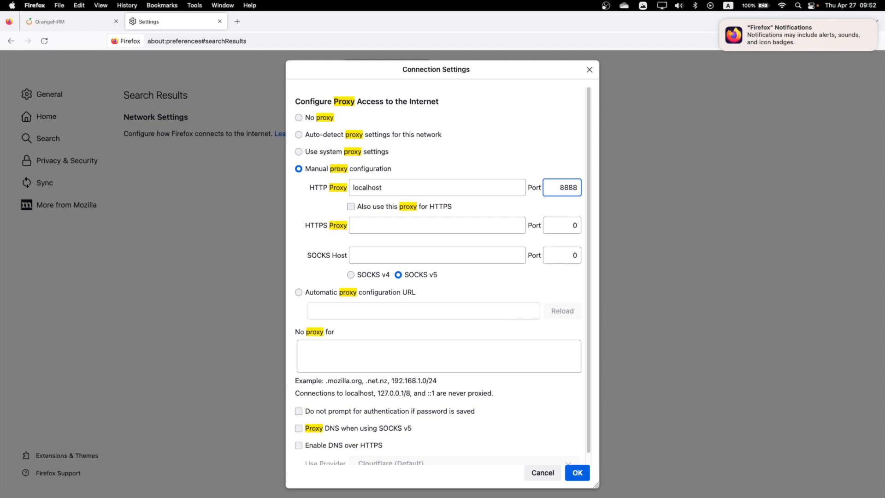
pyautogui.click(350, 207)
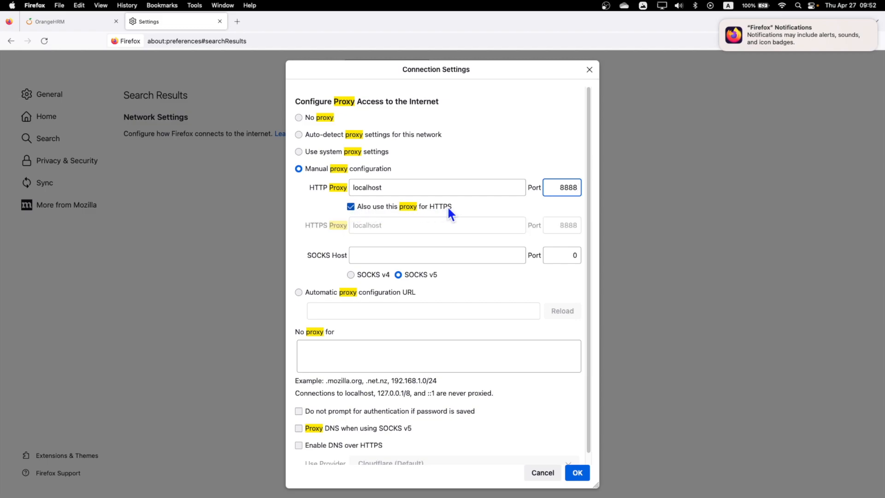
pyautogui.click(578, 472)
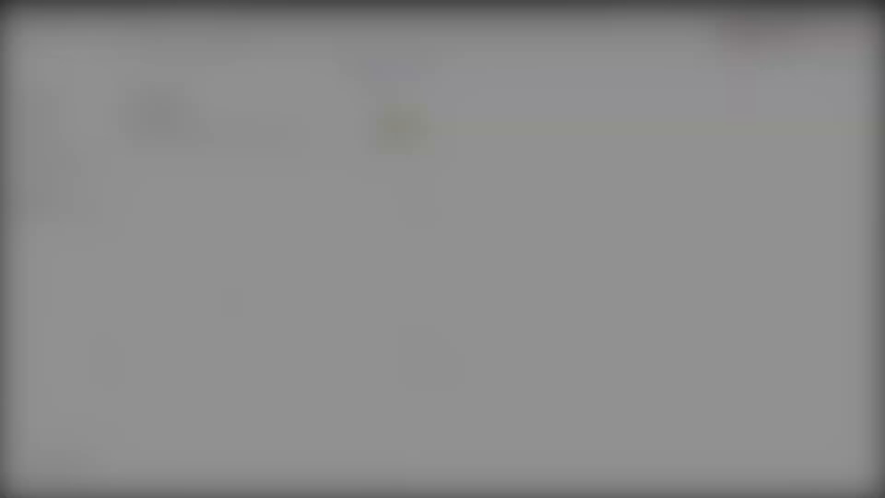
# Import JMeter's temporary root CA from the bin folder into Firefox, trusted for websites
pyautogui.write('certi')
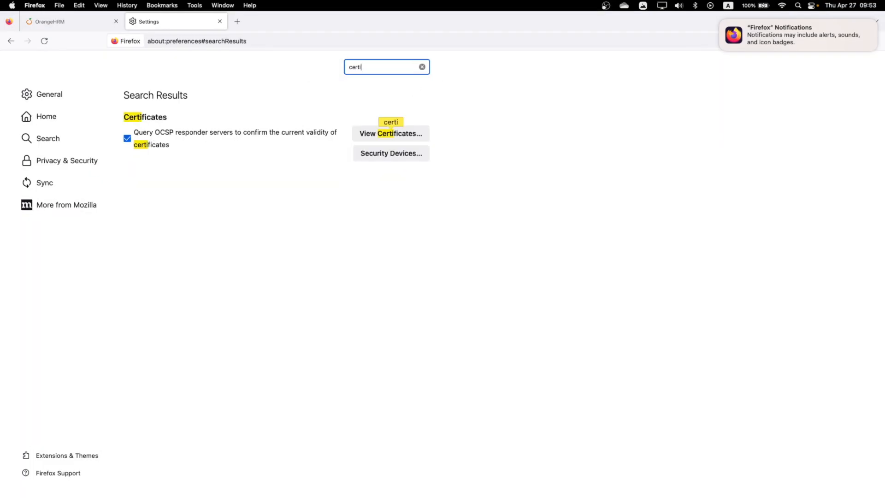
pyautogui.click(426, 134)
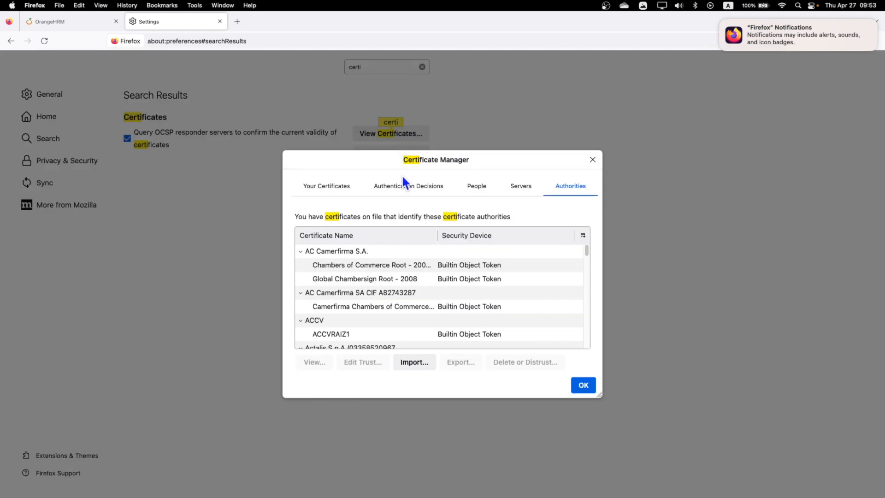
pyautogui.click(410, 358)
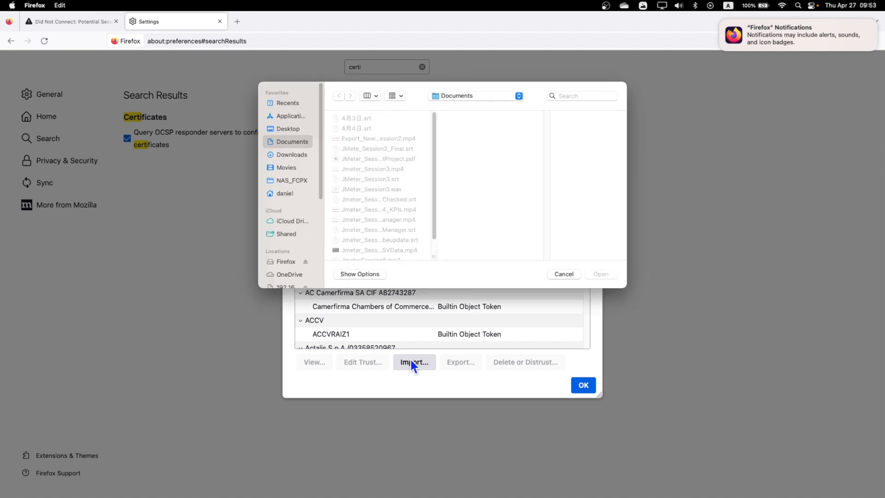
pyautogui.click(285, 193)
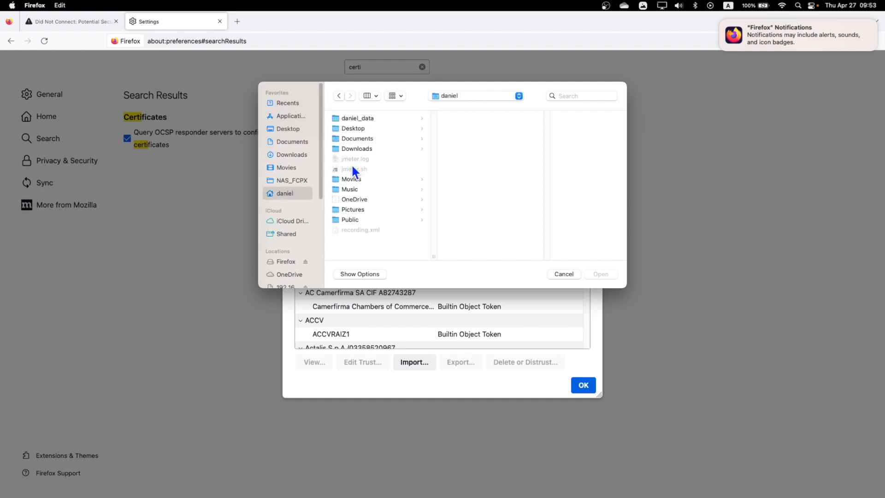
pyautogui.click(362, 118)
pyautogui.click(494, 119)
pyautogui.click(537, 129)
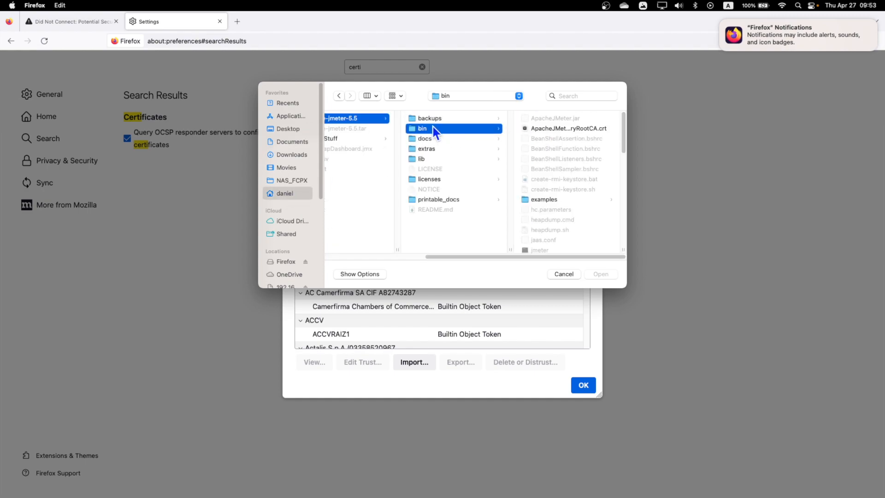
pyautogui.click(573, 127)
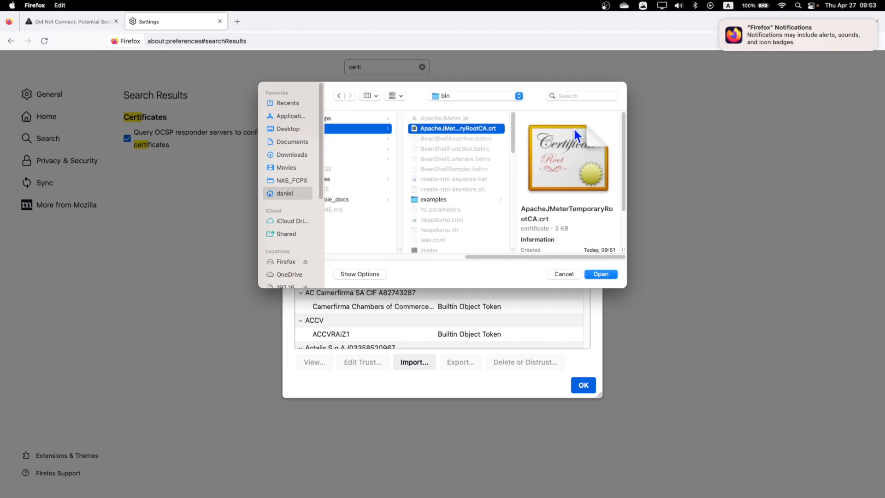
pyautogui.click(599, 275)
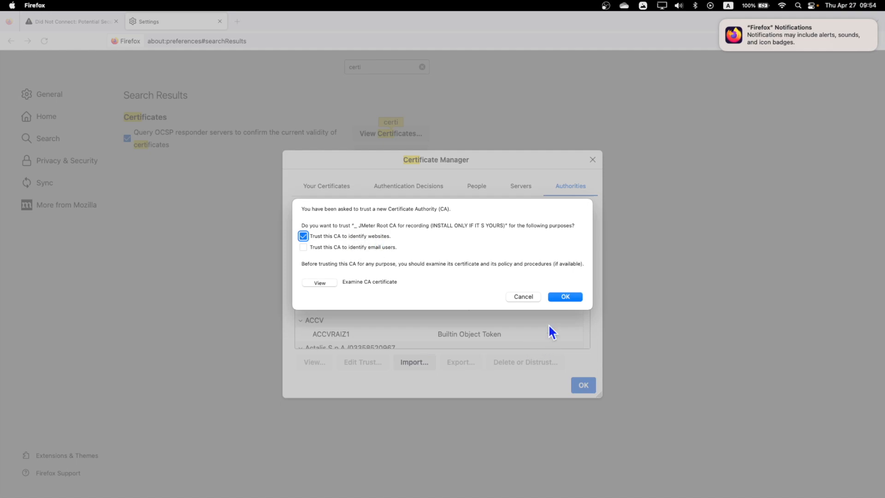
pyautogui.click(560, 297)
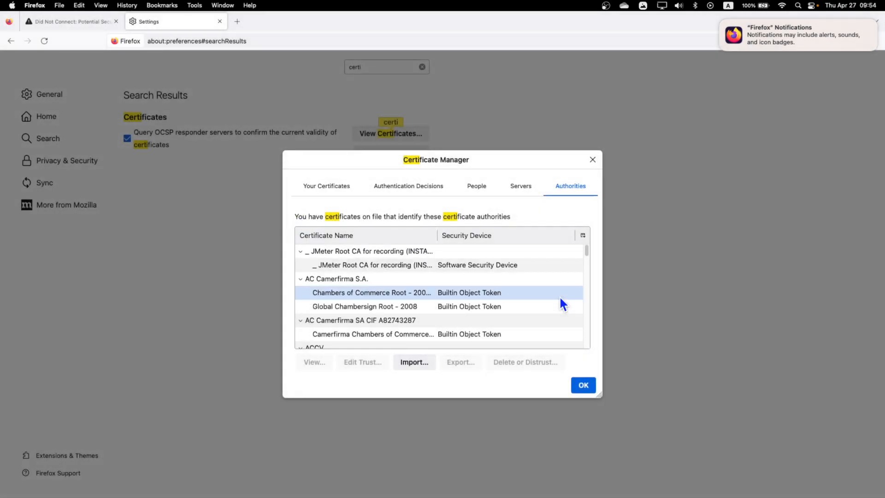
pyautogui.click(347, 267)
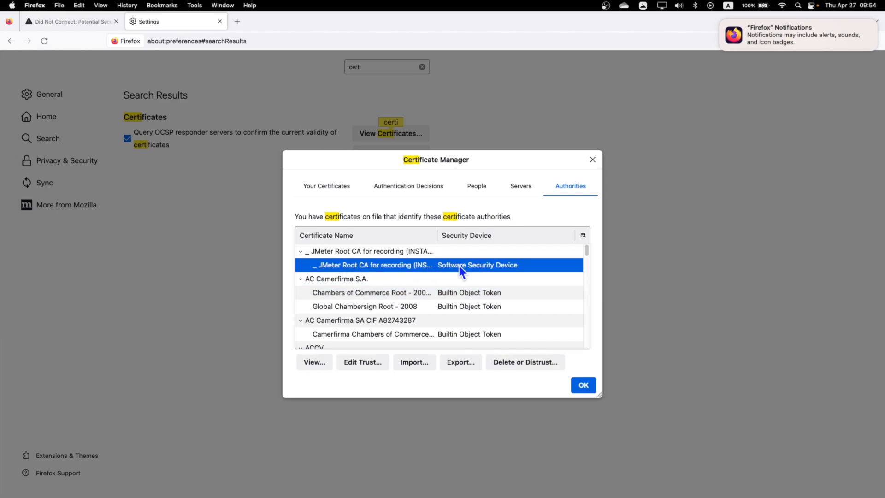
pyautogui.click(585, 386)
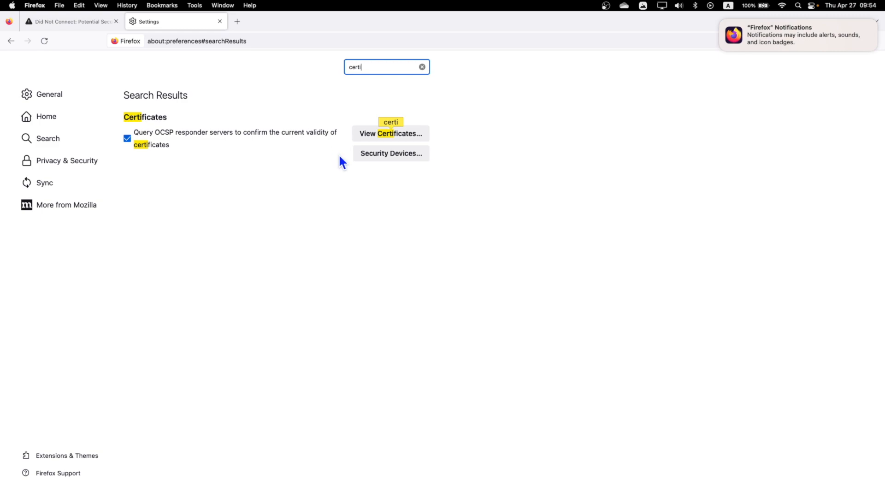
# Reload the OrangeHRM login page, then switch back to JMeter
pyautogui.click(80, 20)
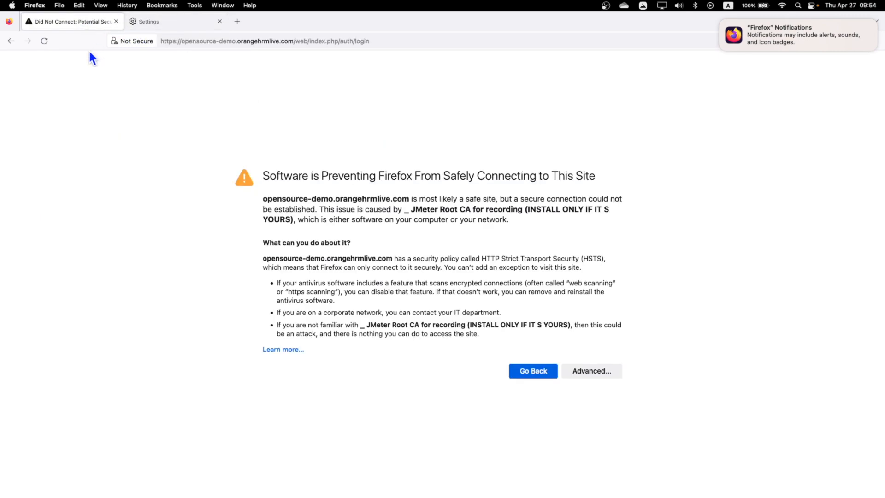
pyautogui.click(421, 44)
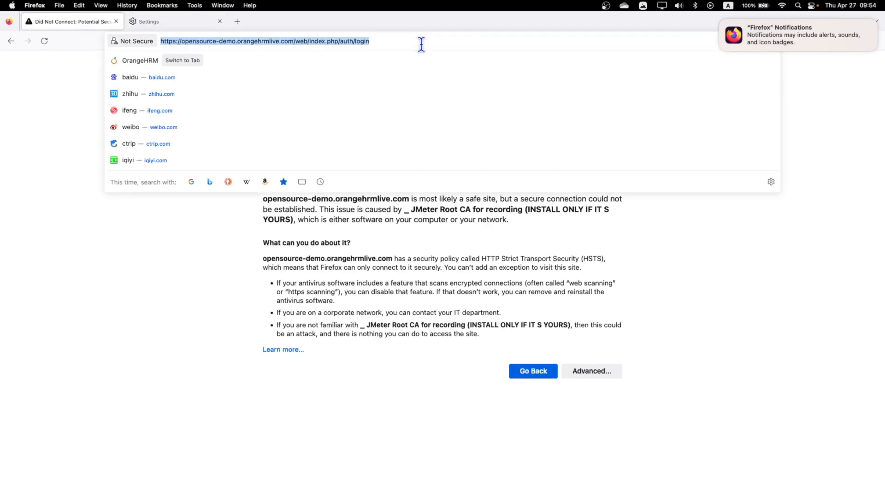
pyautogui.press('Return')
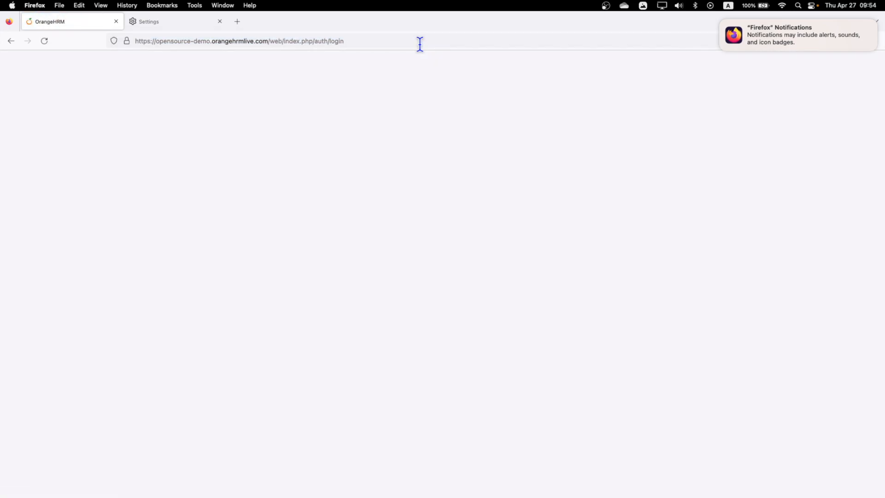
pyautogui.hotkey('ctrl', 'Left')
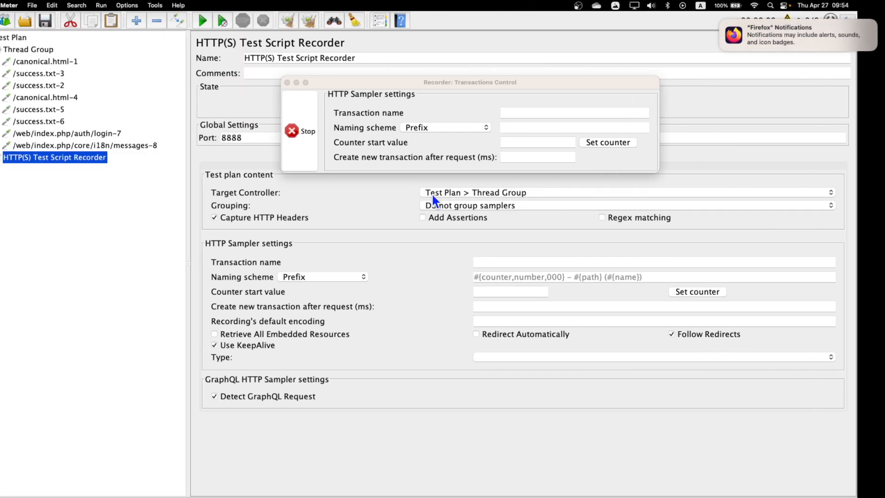
# Select samplers /canonical.html-1 through messages-8 and remove all eight
pyautogui.click(123, 145)
pyautogui.moveTo(469, 85); pyautogui.dragTo(590, 185)
pyautogui.moveTo(583, 123); pyautogui.dragTo(389, 127)
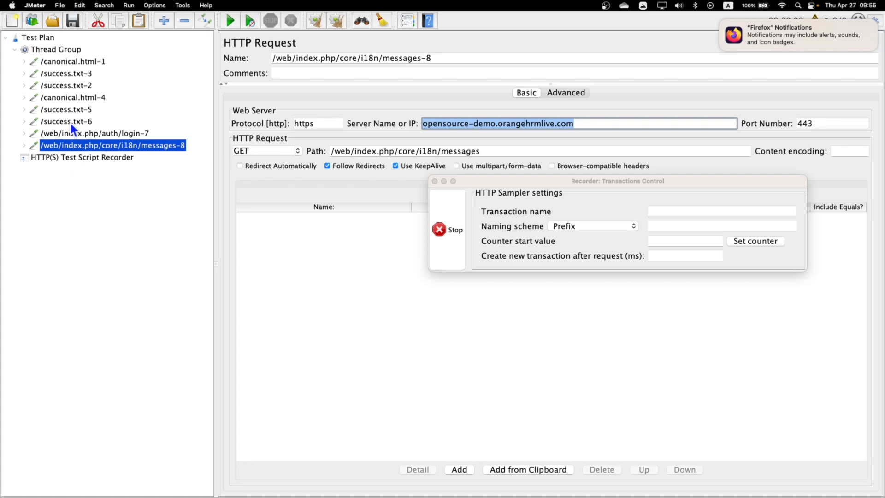
pyautogui.click(73, 64)
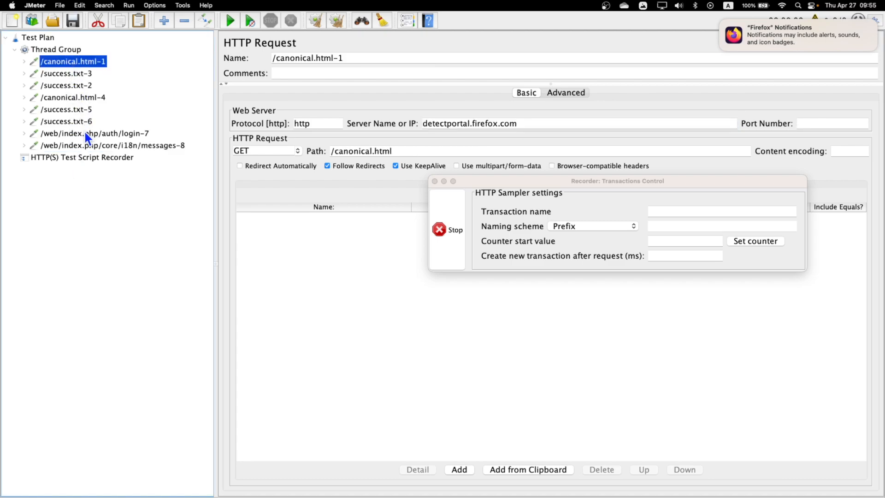
pyautogui.keyDown('shift'); pyautogui.click(90, 148); pyautogui.keyUp('shift')
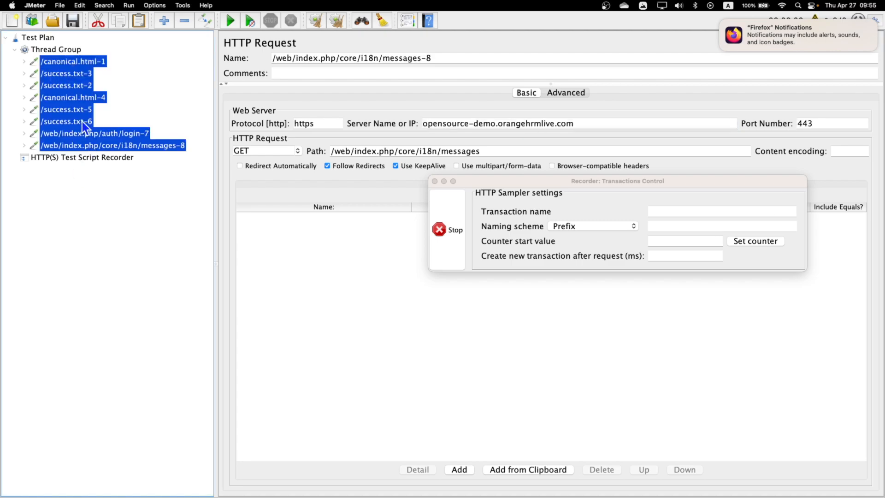
pyautogui.rightClick(67, 89)
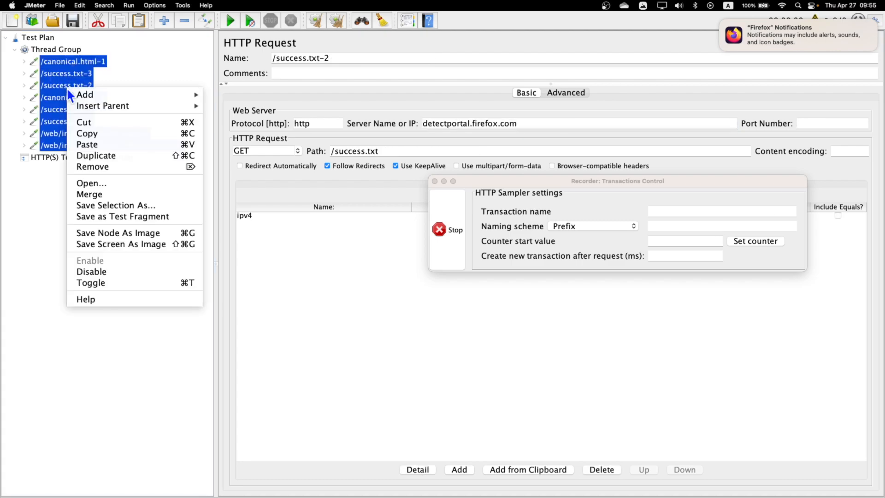
pyautogui.click(126, 167)
pyautogui.moveTo(510, 183); pyautogui.dragTo(81, 423)
pyautogui.click(551, 279)
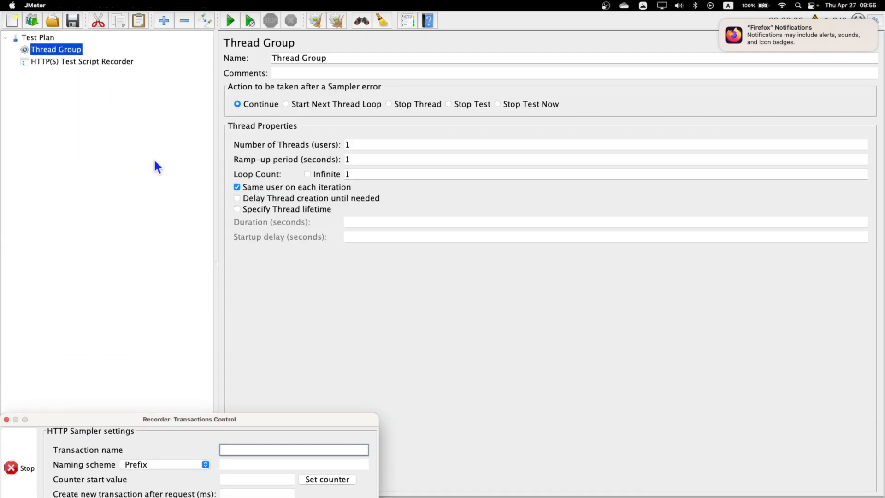
# Add a Transaction Controller to the Thread Group named 'Transaction Controller-Open HomePage'
pyautogui.rightClick(64, 52)
pyautogui.moveTo(121, 59)
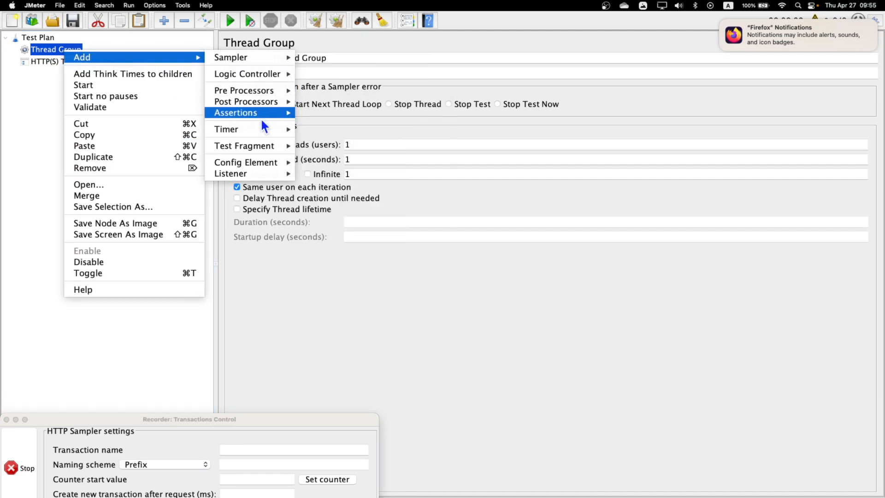
pyautogui.moveTo(272, 74)
pyautogui.click(386, 84)
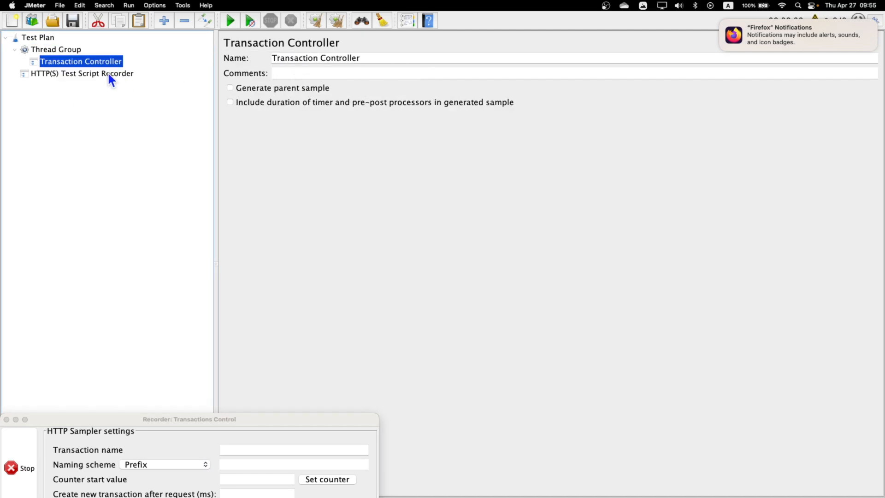
pyautogui.click(377, 59)
pyautogui.write('-Open')
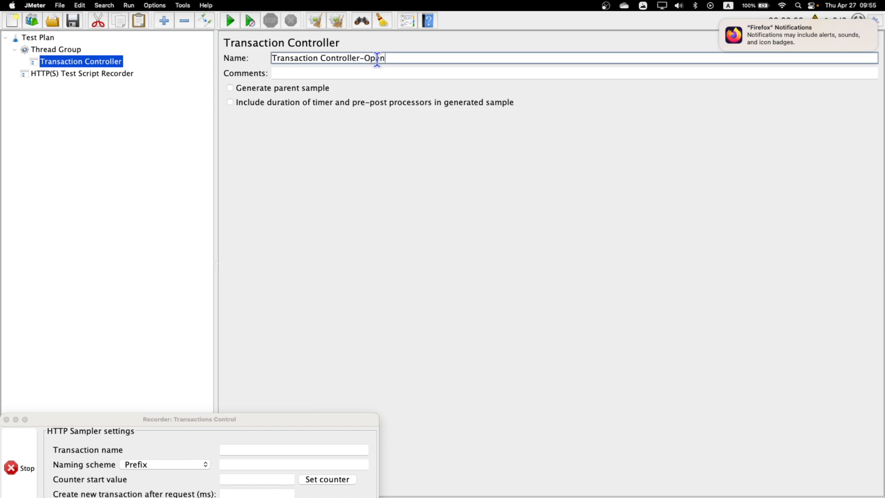
pyautogui.write(' HomePage')
# Add a second Transaction Controller named 'Transaction Controller-Click Login'
pyautogui.click(71, 53)
pyautogui.click(78, 59)
pyautogui.rightClick(79, 60)
pyautogui.rightClick(65, 49)
pyautogui.moveTo(102, 54)
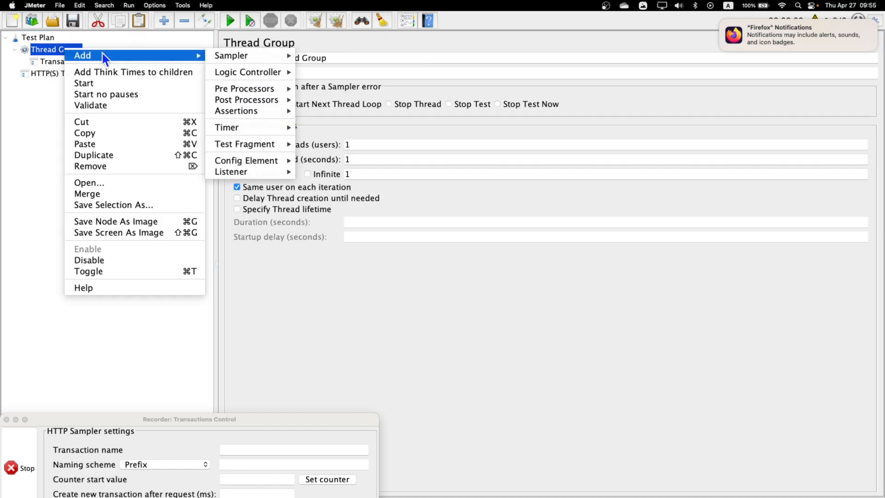
pyautogui.moveTo(249, 72)
pyautogui.click(349, 90)
pyautogui.click(392, 58)
pyautogui.write('-')
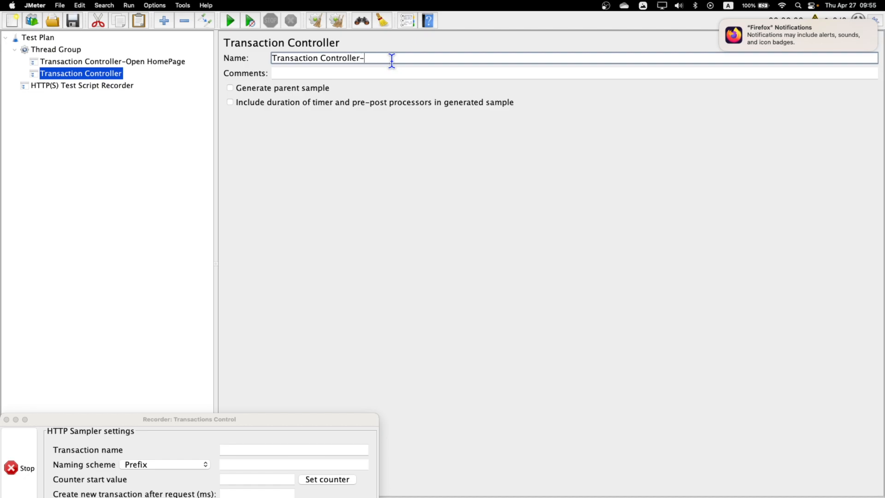
pyautogui.write('Click Login')
pyautogui.click(69, 51)
pyautogui.click(75, 62)
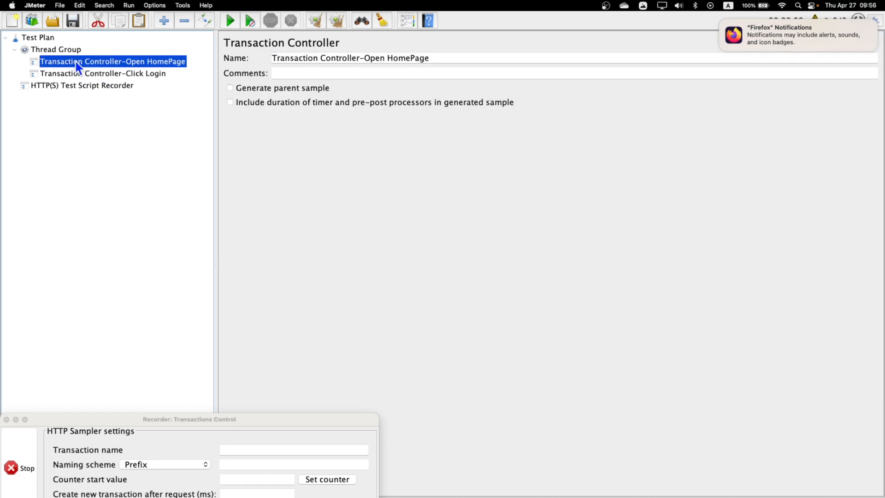
pyautogui.press('super+Tab')
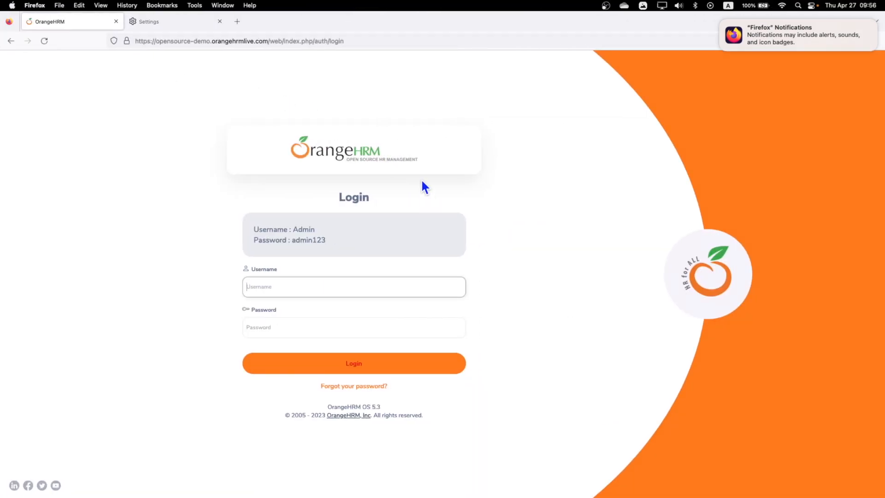
# Reload the OrangeHRM login page to record login-9 and messages-10, then select login-9 in JMeter
pyautogui.click(44, 40)
pyautogui.press('super+Tab')
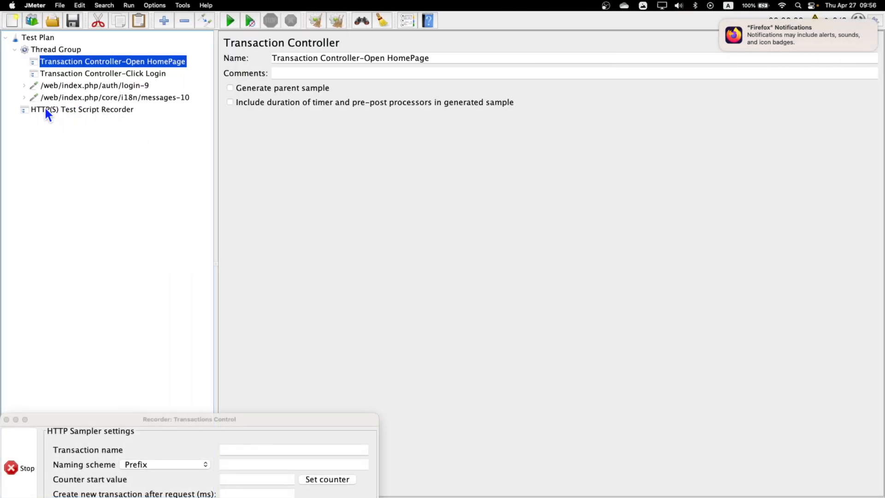
pyautogui.click(91, 86)
# Move login-9 and messages-10 under Transaction Controller-Open HomePage
pyautogui.keyDown('shift'); pyautogui.click(95, 95); pyautogui.keyUp('shift')
pyautogui.moveTo(94, 87); pyautogui.dragTo(158, 64)
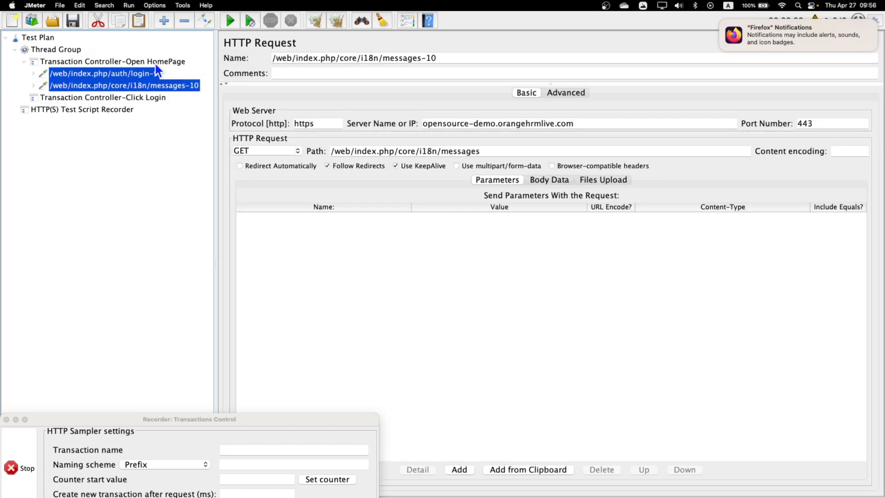
pyautogui.hotkey('ctrl', 'Right')
# Sign in to OrangeHRM with the demo admin username and password, declining to save the login
pyautogui.click(291, 279)
pyautogui.write('Admin')
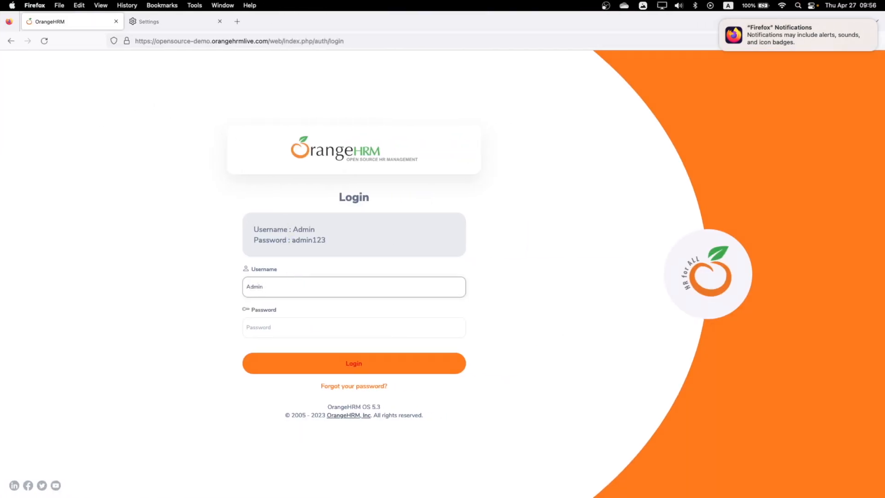
pyautogui.press('Tab')
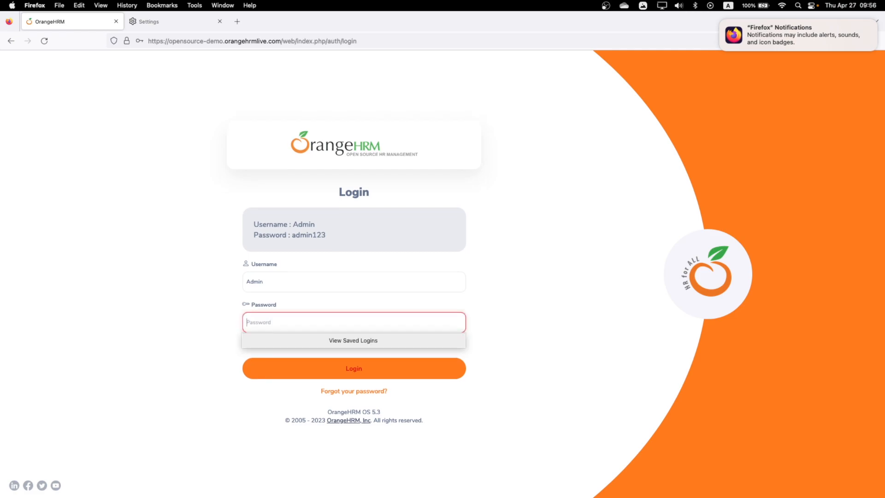
pyautogui.write('admin')
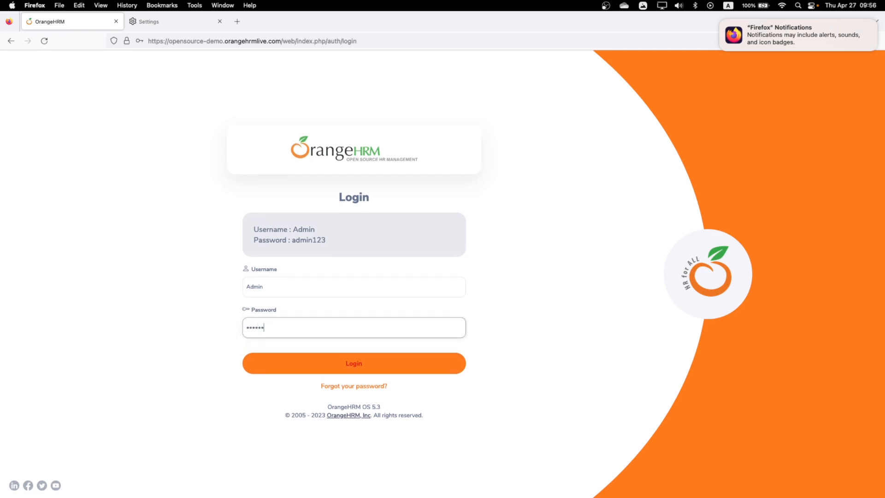
pyautogui.click(356, 369)
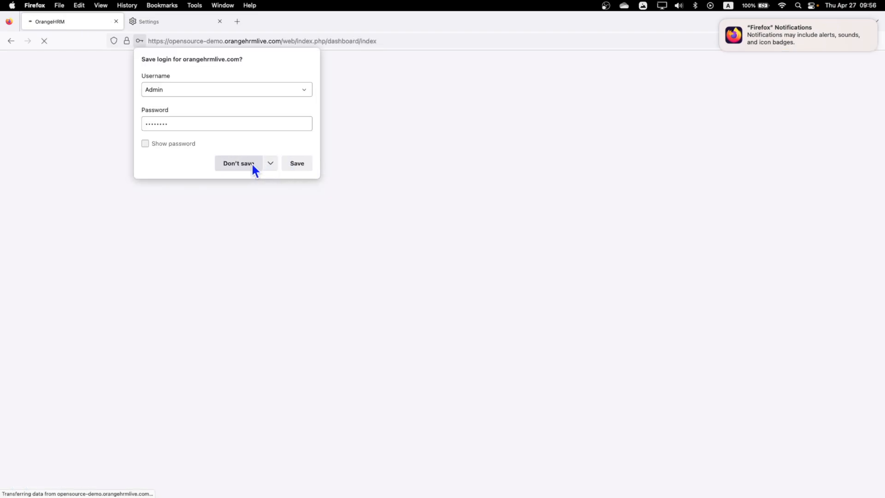
pyautogui.click(252, 163)
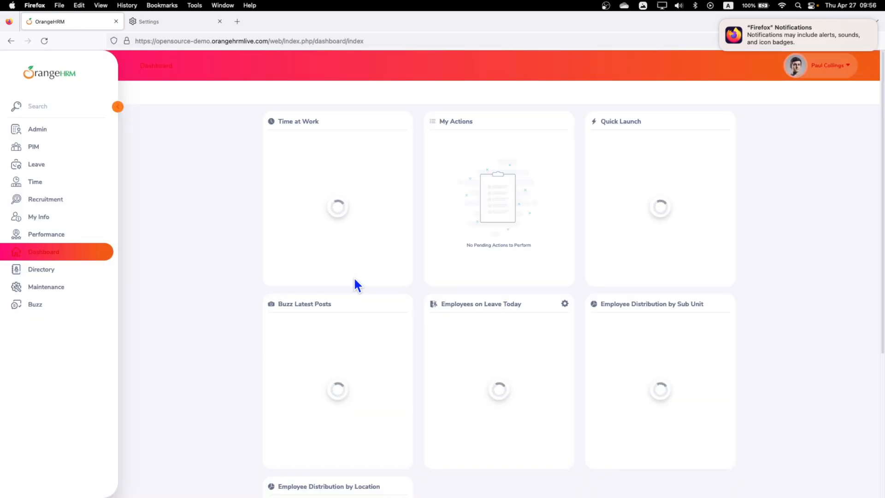
pyautogui.hotkey('ctrl', 'Left')
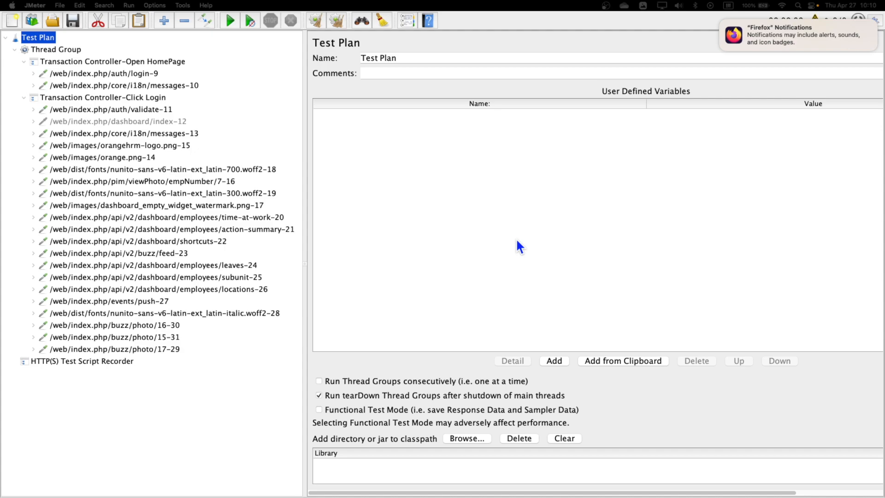
# On login-9's Advanced settings, enable Retrieve All Embedded Resources with 6 parallel downloads
pyautogui.click(118, 75)
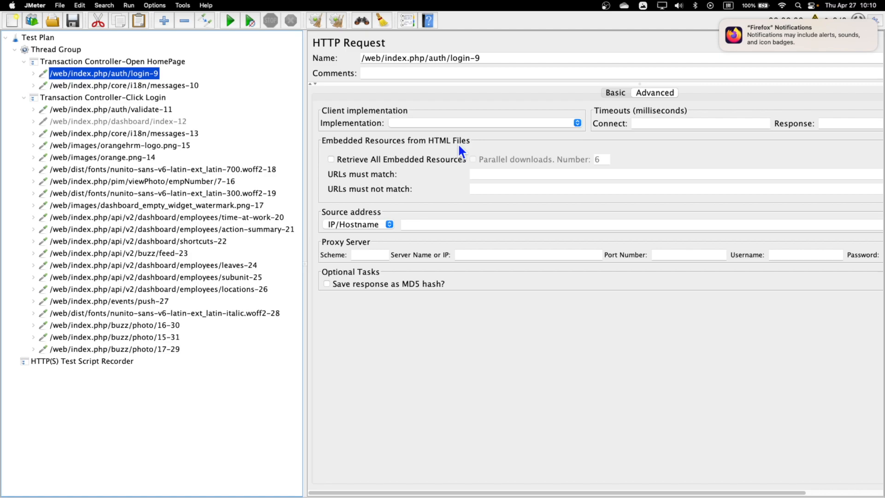
pyautogui.click(330, 157)
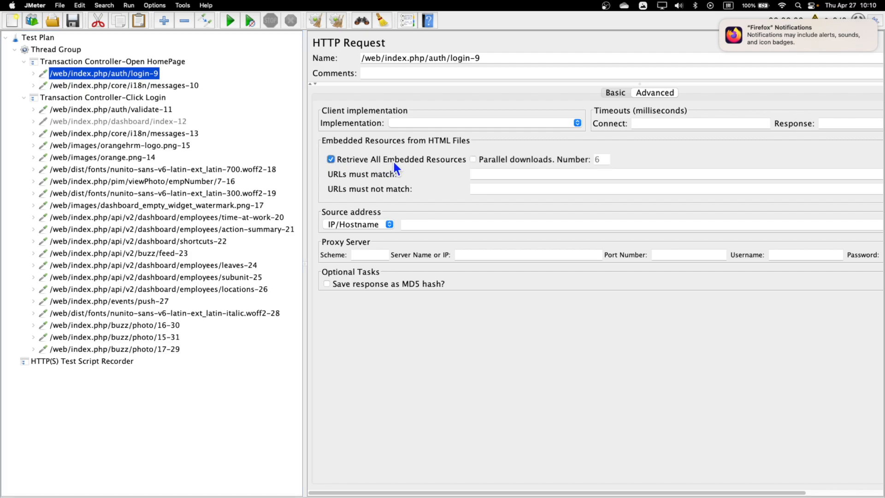
pyautogui.click(472, 159)
# Disable the Click Login transaction controller and the messages-10 request
pyautogui.rightClick(79, 98)
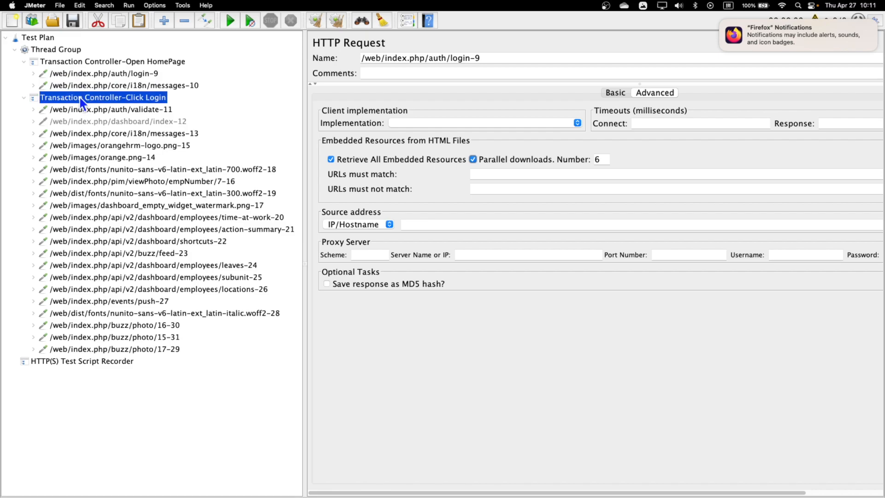
pyautogui.click(117, 315)
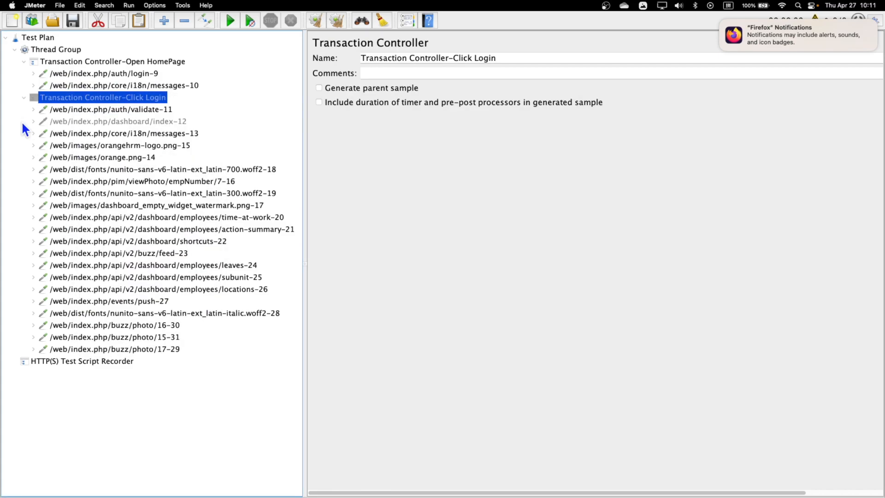
pyautogui.click(24, 97)
pyautogui.click(112, 84)
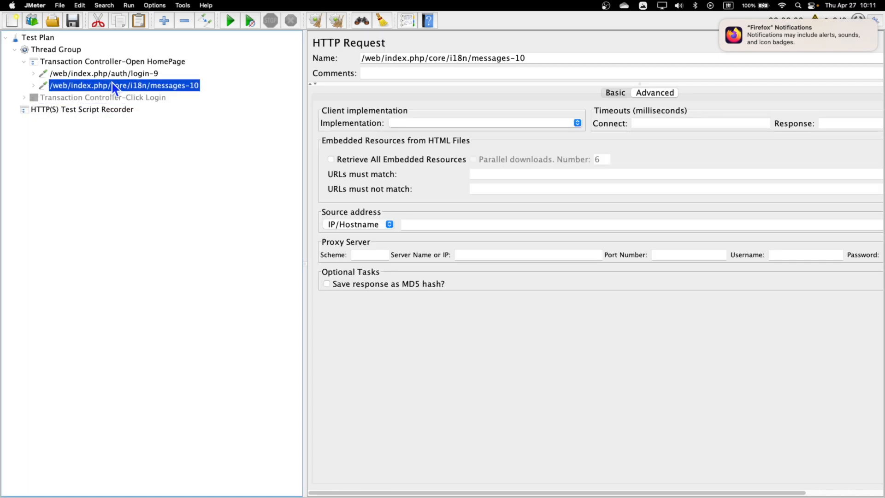
pyautogui.rightClick(112, 84)
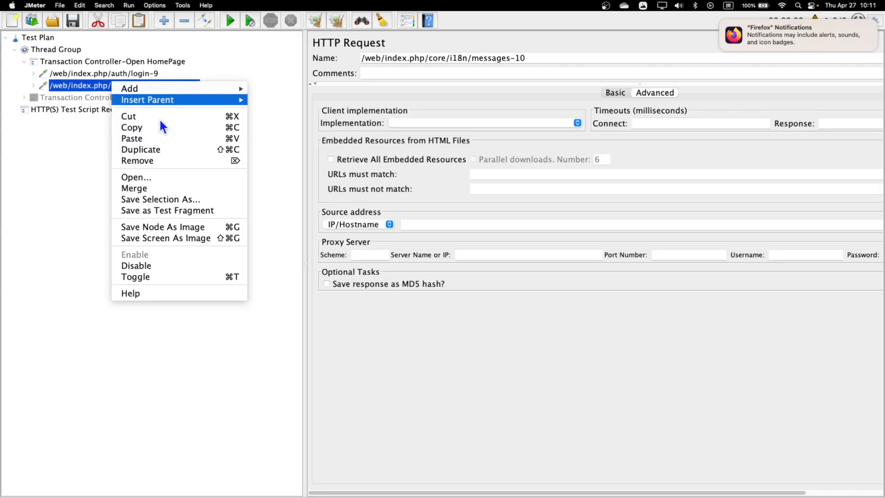
pyautogui.click(147, 267)
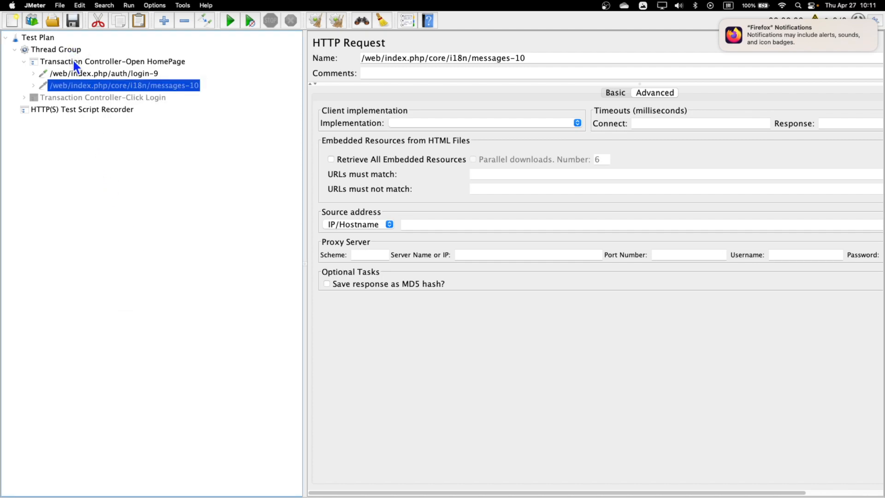
# Add a Summary Report listener to the Open HomePage transaction controller
pyautogui.rightClick(74, 61)
pyautogui.moveTo(178, 66)
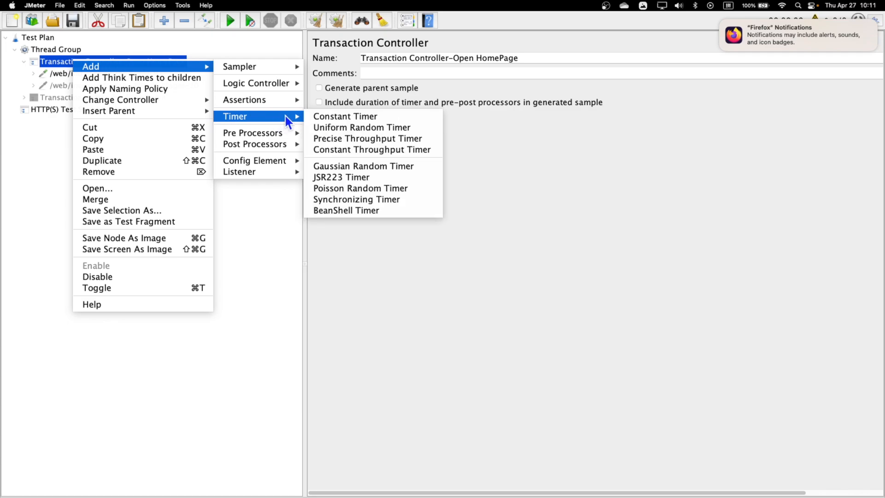
pyautogui.moveTo(272, 172)
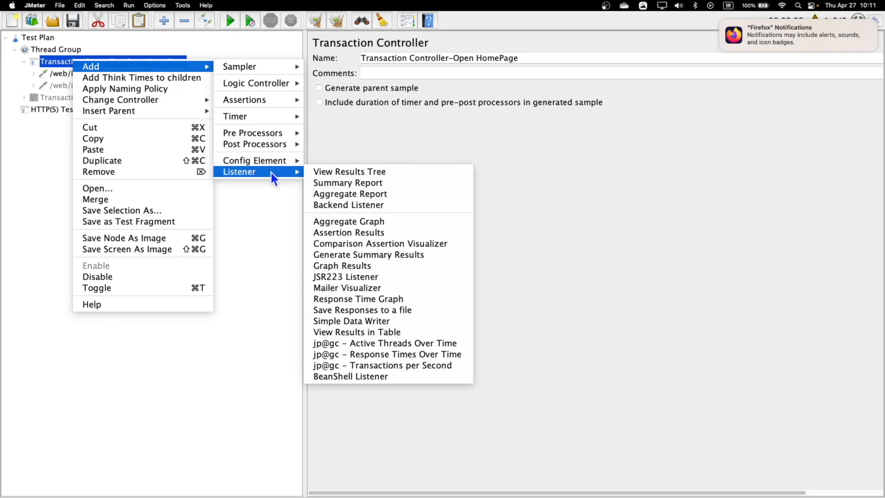
pyautogui.click(347, 182)
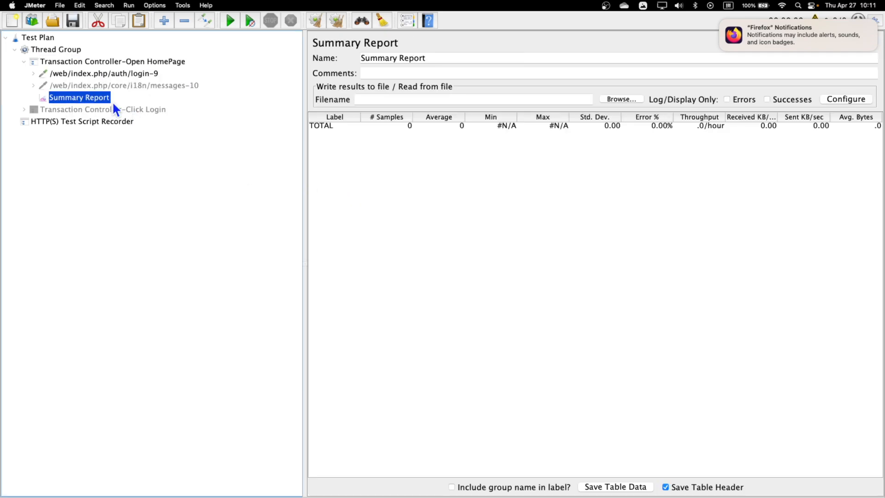
# Duplicate login-9, name the first '– Embedded Resource', and turn off embedded resources on the second
pyautogui.click(91, 72)
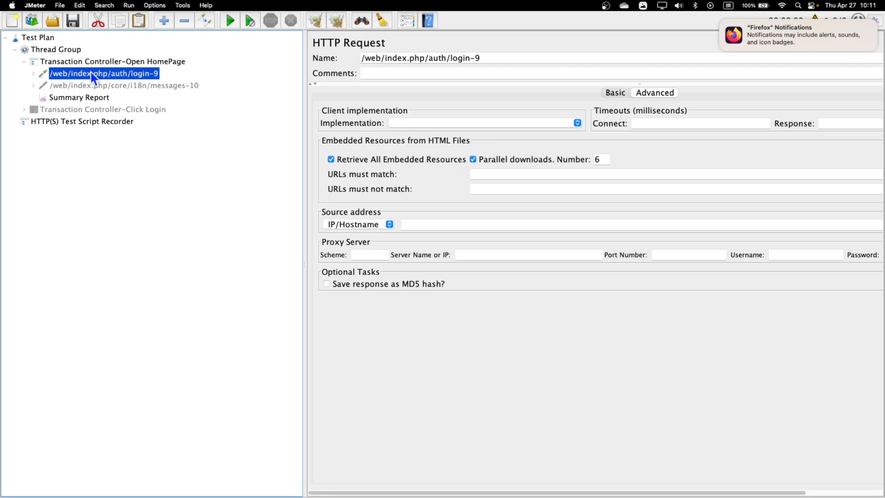
pyautogui.click(94, 61)
pyautogui.press('super+v')
pyautogui.moveTo(101, 112); pyautogui.dragTo(100, 87)
pyautogui.click(126, 74)
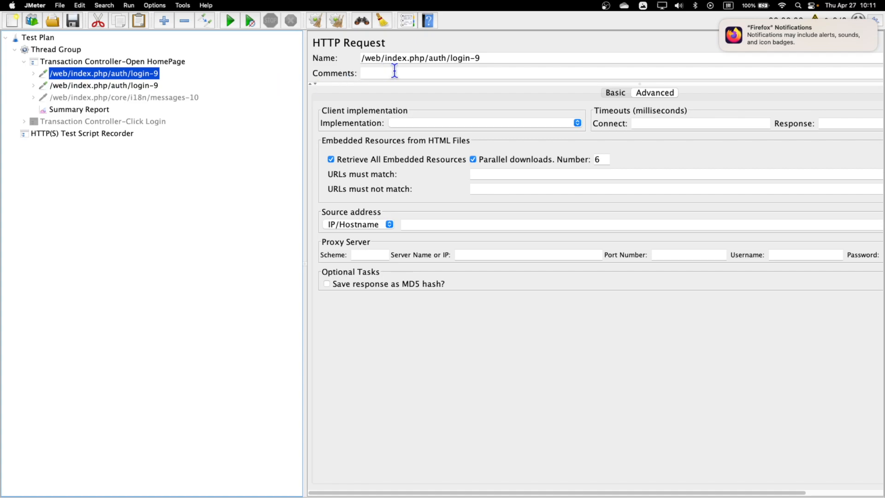
pyautogui.click(492, 62)
pyautogui.write('– Em')
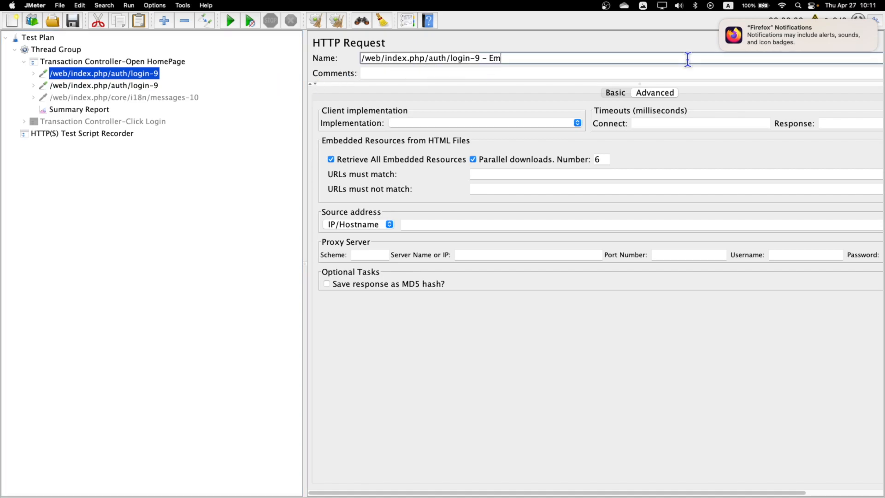
pyautogui.write('bedded Resource')
pyautogui.click(156, 87)
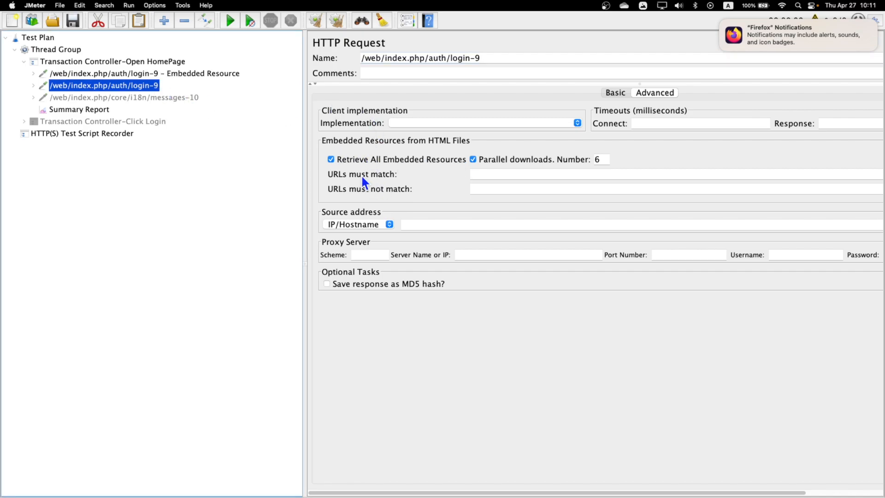
pyautogui.click(331, 159)
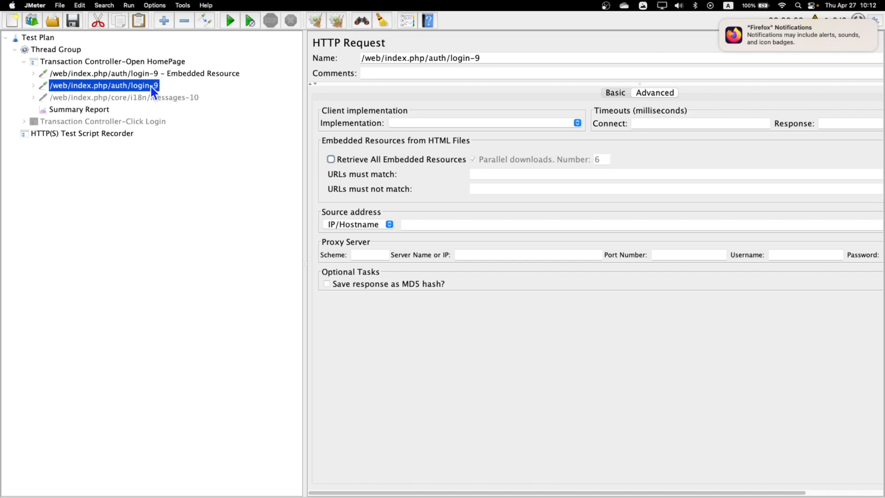
# Run the test plan from the Summary Report, saving it as Summary Report.jmx
pyautogui.click(87, 111)
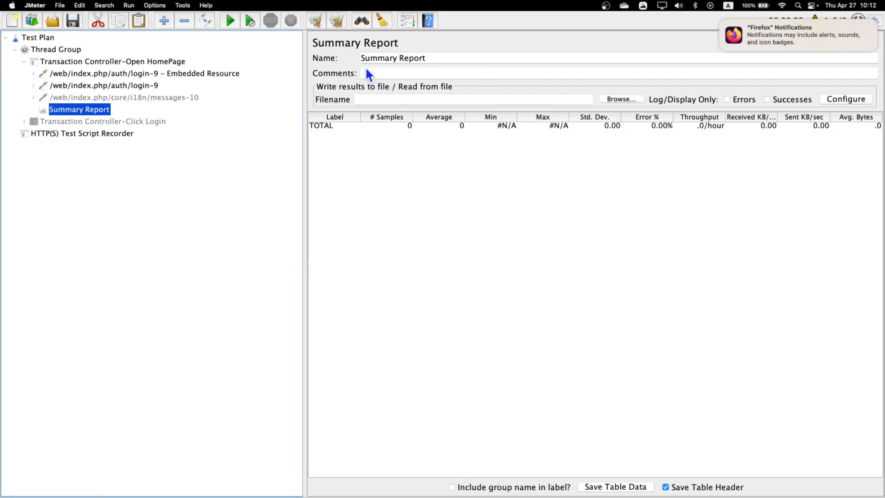
pyautogui.click(231, 21)
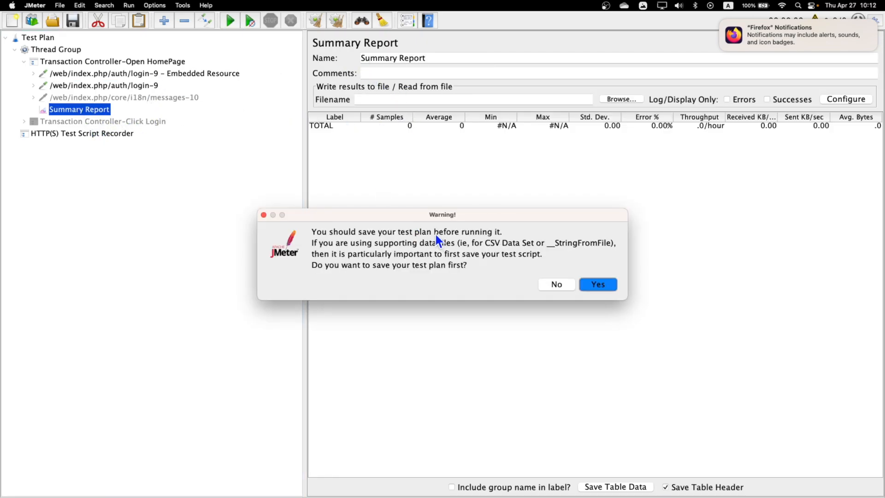
pyautogui.click(600, 285)
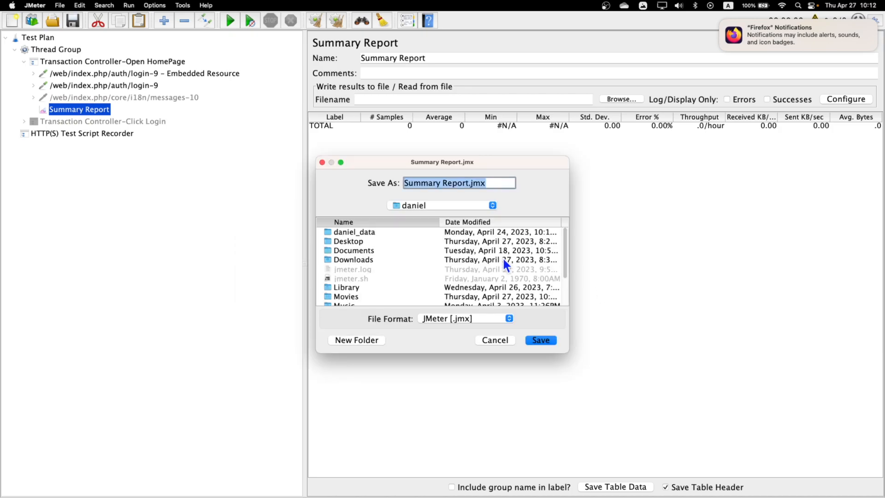
pyautogui.click(541, 341)
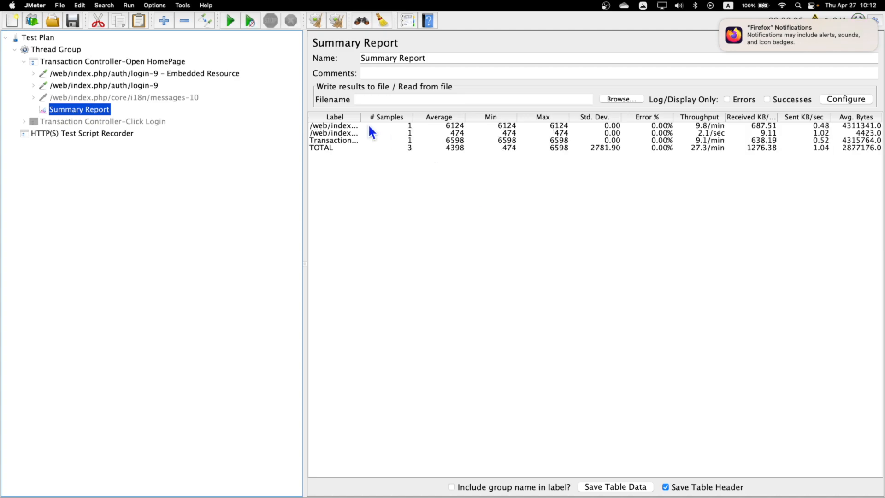
# Widen the report columns and compare averages: Embedded Resource 6124 ms versus plain login-9 474 ms
pyautogui.moveTo(360, 117); pyautogui.dragTo(456, 116)
pyautogui.moveTo(304, 205); pyautogui.dragTo(256, 203)
pyautogui.click(354, 127)
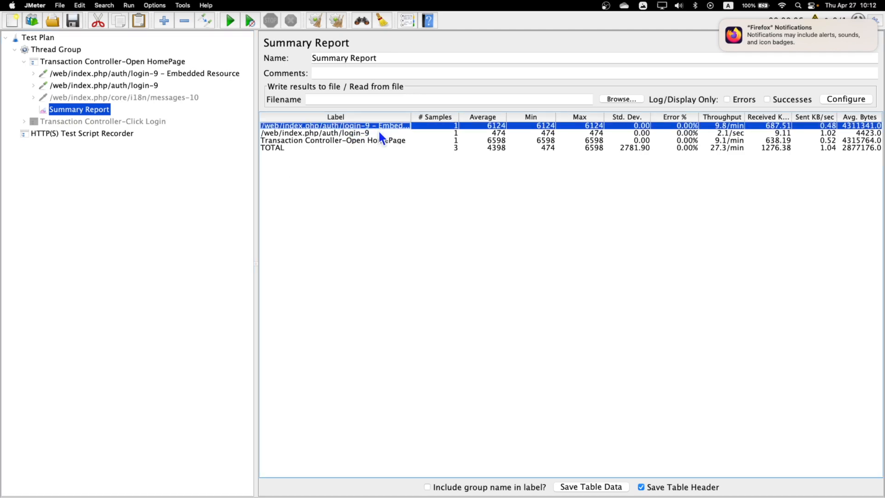
pyautogui.moveTo(410, 117); pyautogui.dragTo(446, 116)
pyautogui.click(355, 133)
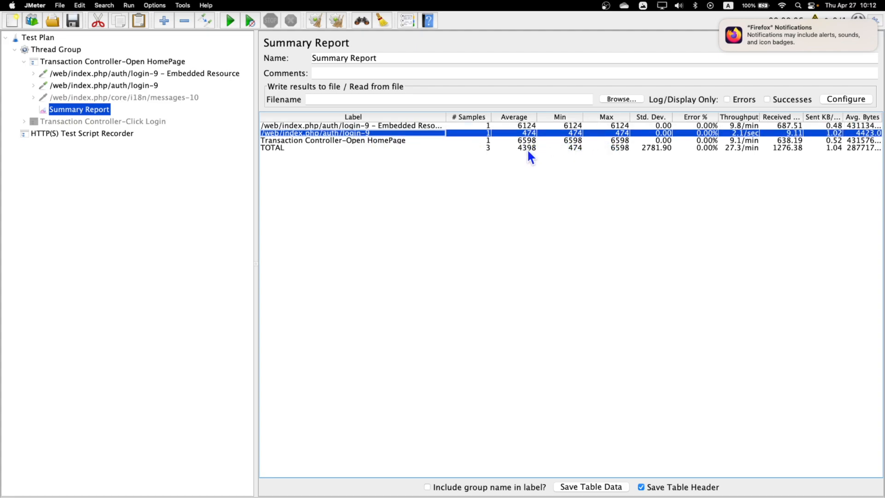
pyautogui.click(526, 128)
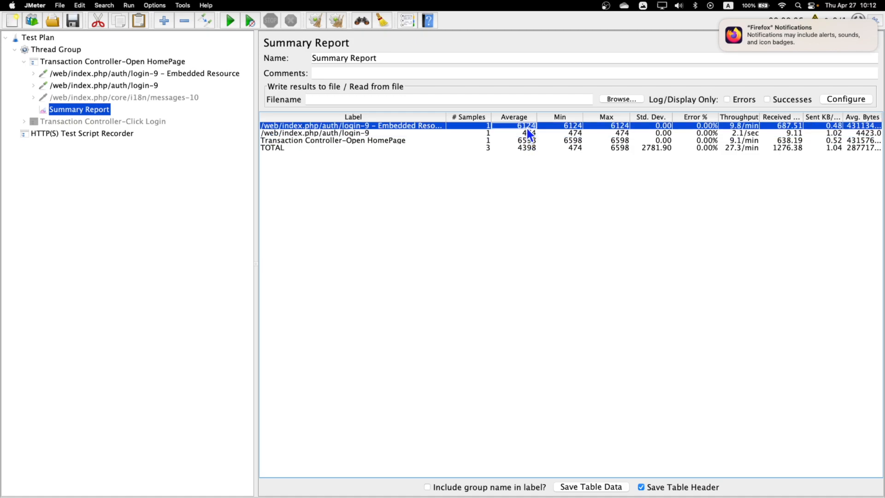
pyautogui.moveTo(537, 117); pyautogui.dragTo(540, 117)
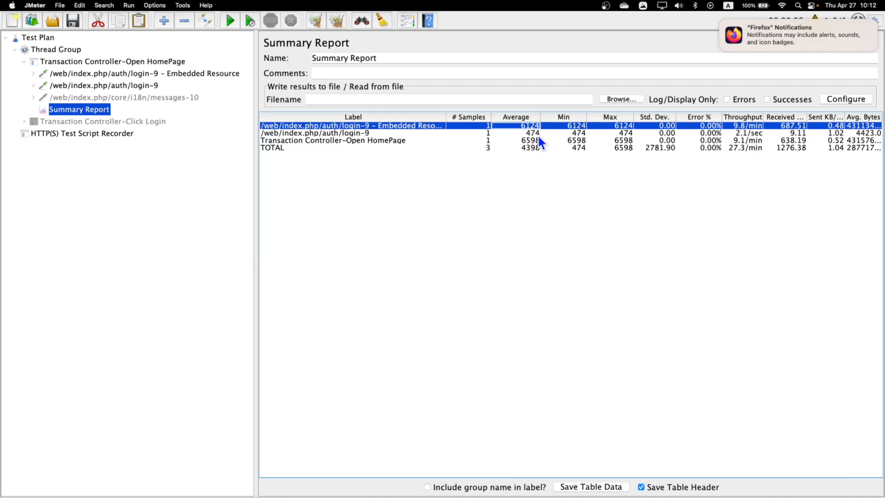
pyautogui.click(531, 134)
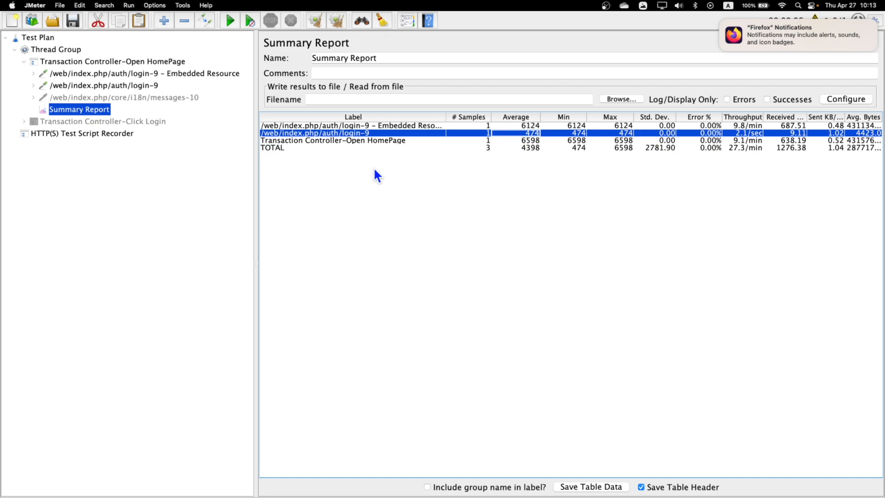
pyautogui.click(401, 125)
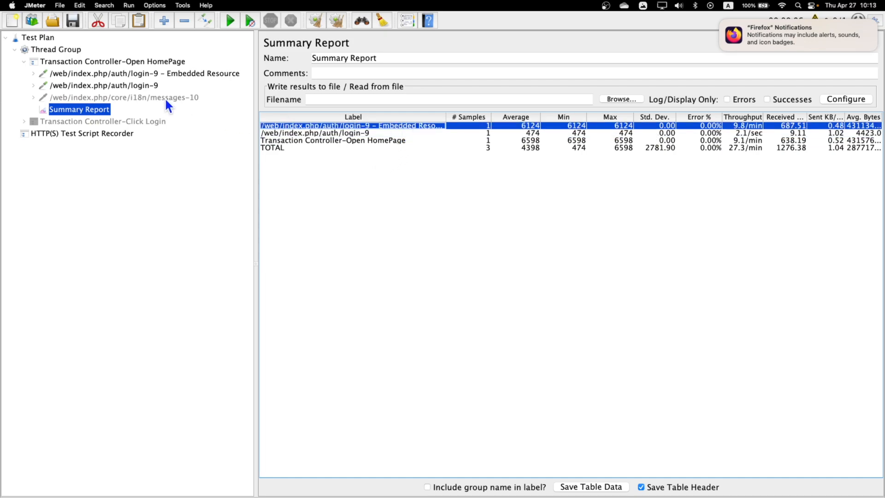
# Select the 'login-9 – Embedded Resource' request to show its 6-parallel-download settings
pyautogui.click(127, 75)
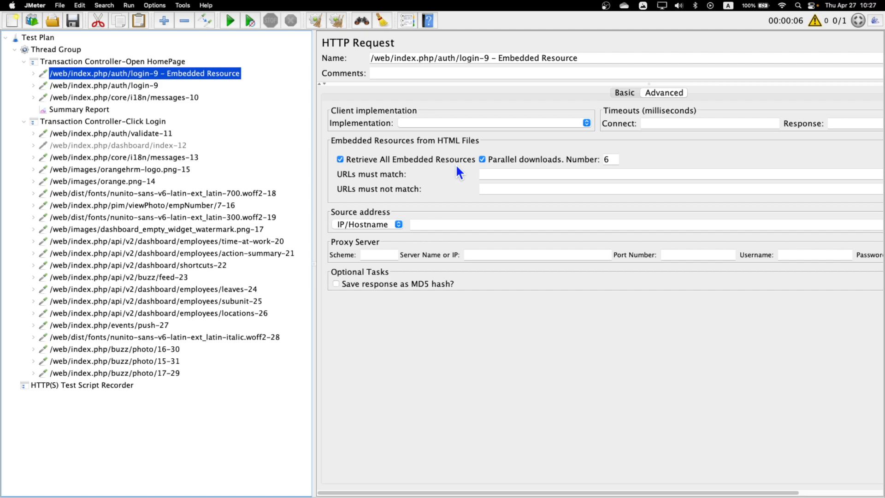
# Add a new Thread Group to the Test Plan named 'Thread Group-without Embedded Resourcce'
pyautogui.click(15, 49)
pyautogui.click(30, 40)
pyautogui.rightClick(29, 40)
pyautogui.moveTo(114, 46)
pyautogui.moveTo(228, 105)
pyautogui.moveTo(229, 48)
pyautogui.click(288, 56)
pyautogui.click(445, 56)
pyautogui.write('-witho')
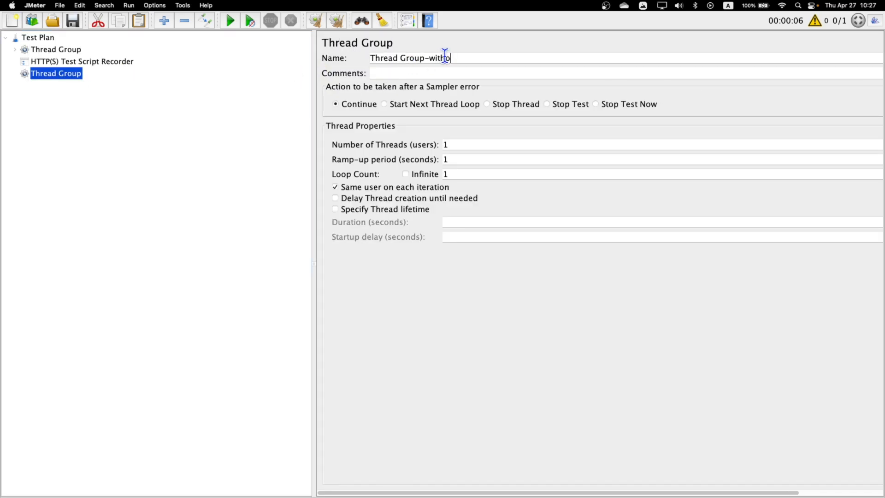
pyautogui.write('ut Embedded Resourcce')
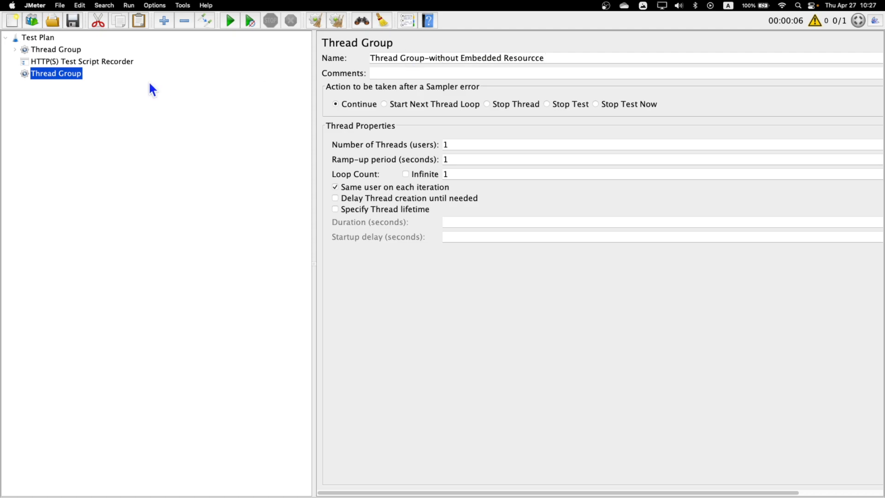
# Set the HTTP(S) Test Script Recorder's Target Controller to Thread Group-without Embedded Resourcce and view Requests Filtering
pyautogui.click(64, 61)
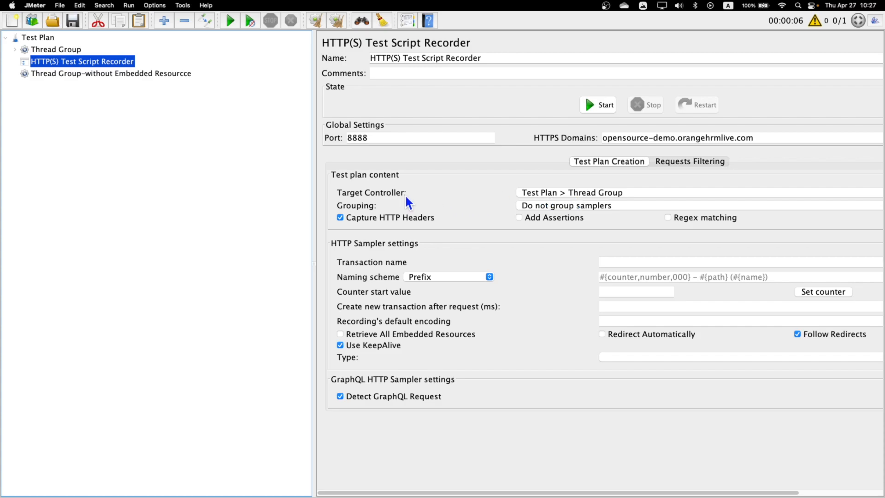
pyautogui.click(593, 193)
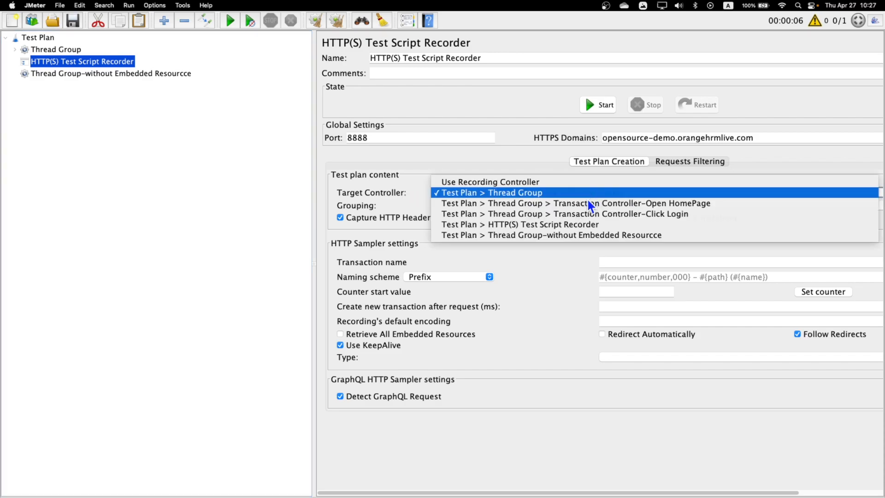
pyautogui.click(563, 235)
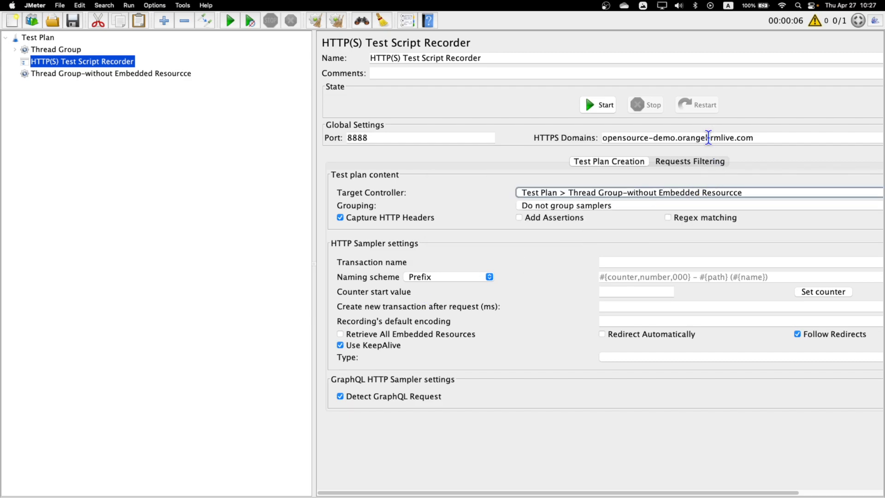
pyautogui.click(705, 160)
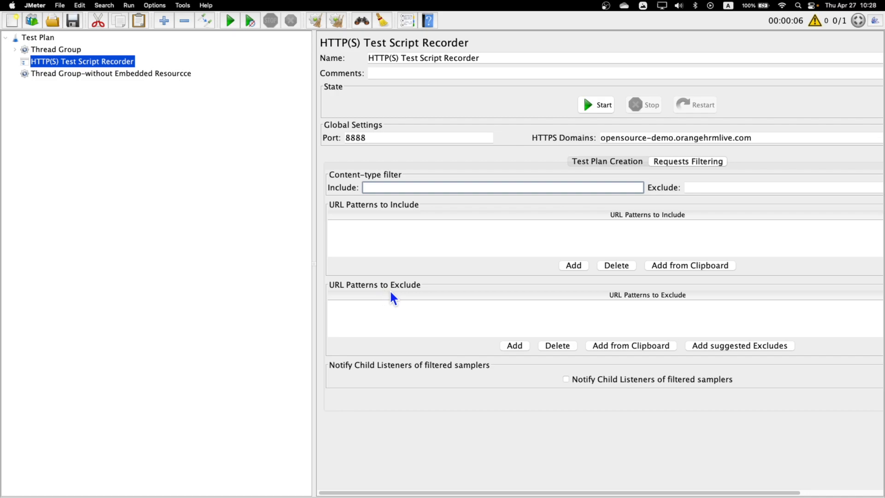
# Add exclude patterns '(?i).*\.(bmp|css|js|gif|ico|jpe?g|png|wsf|woff)' and a copy extended with '[\?'
pyautogui.click(515, 345)
pyautogui.write('(')
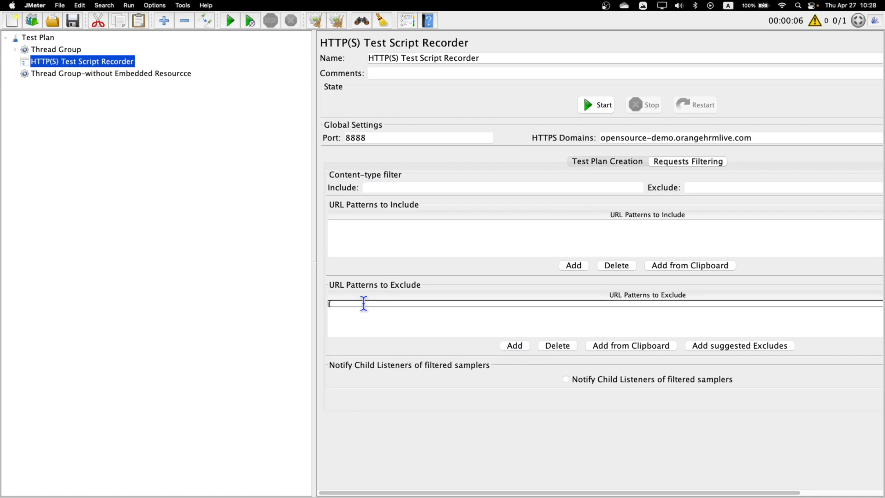
pyautogui.write('?i).*\\.(bmp|css|js|gif|ico|jpe?g|png|wsf|woff')
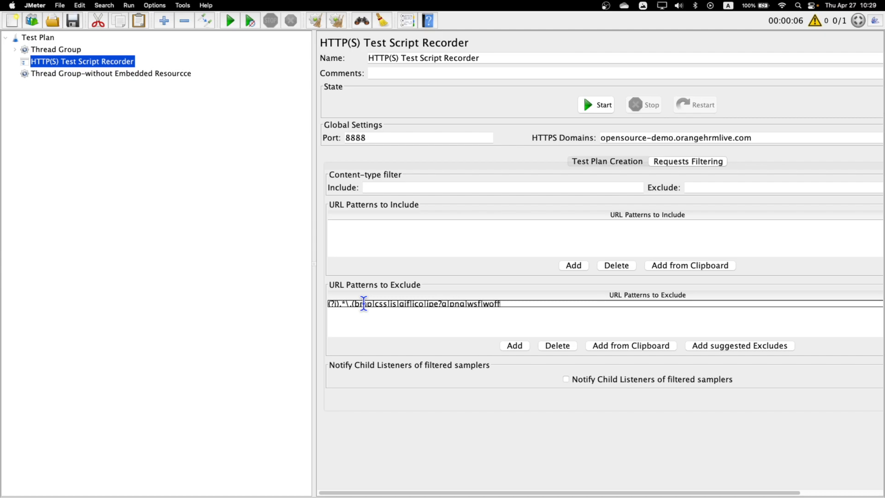
pyautogui.press('super+a')
pyautogui.press('super+c')
pyautogui.click(512, 343)
pyautogui.doubleClick(440, 310)
pyautogui.press('super+v')
pyautogui.write('[\\?')
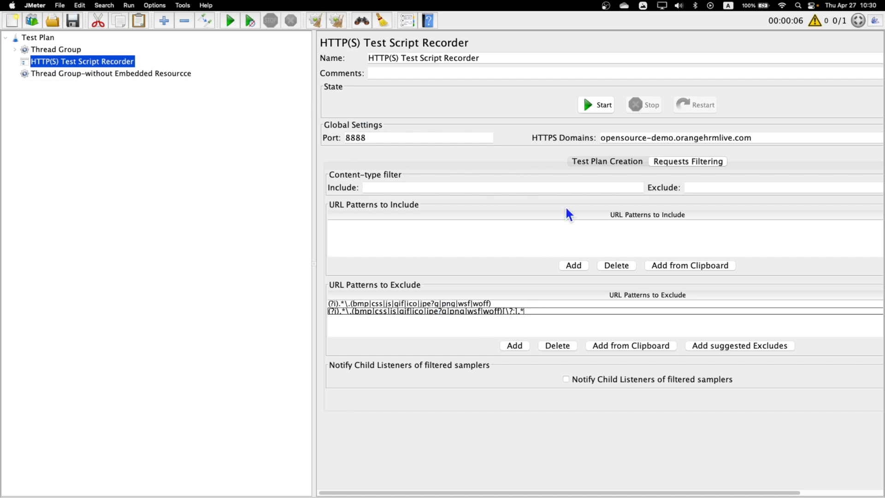
pyautogui.hotkey('ctrl', 'Right')
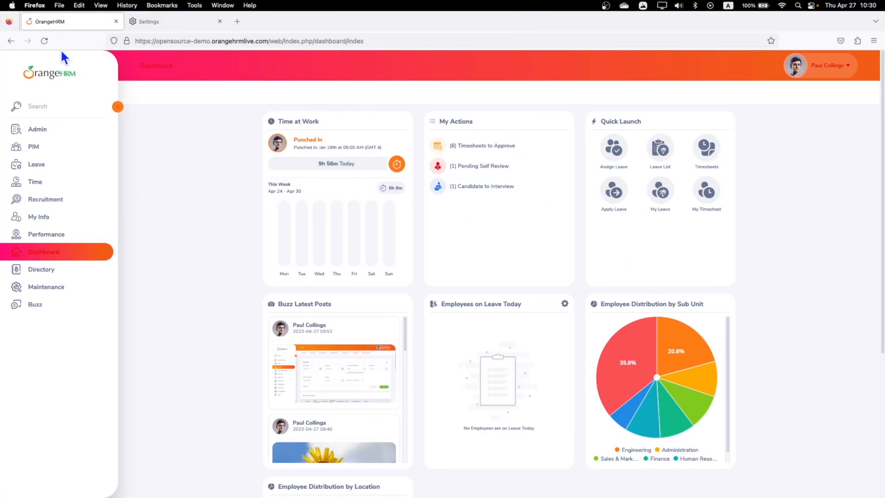
# Log out of OrangeHRM and copy the server name from the login-9 Embedded Resource request
pyautogui.click(846, 67)
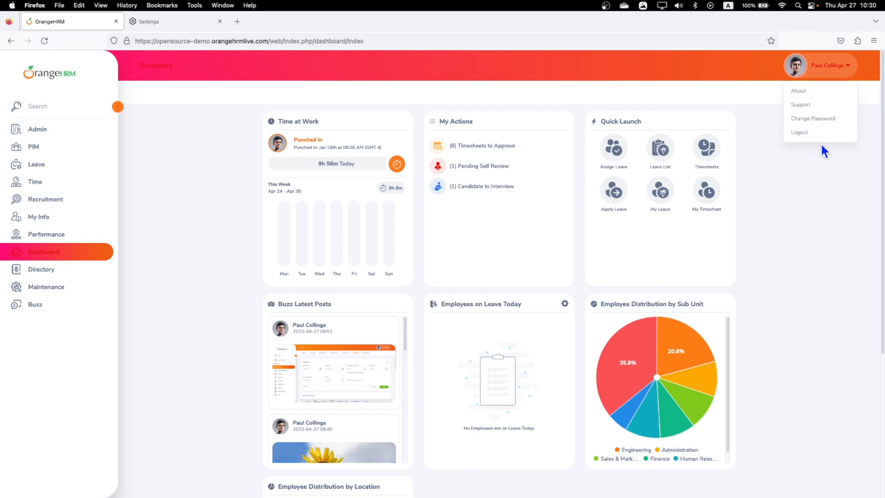
pyautogui.click(800, 132)
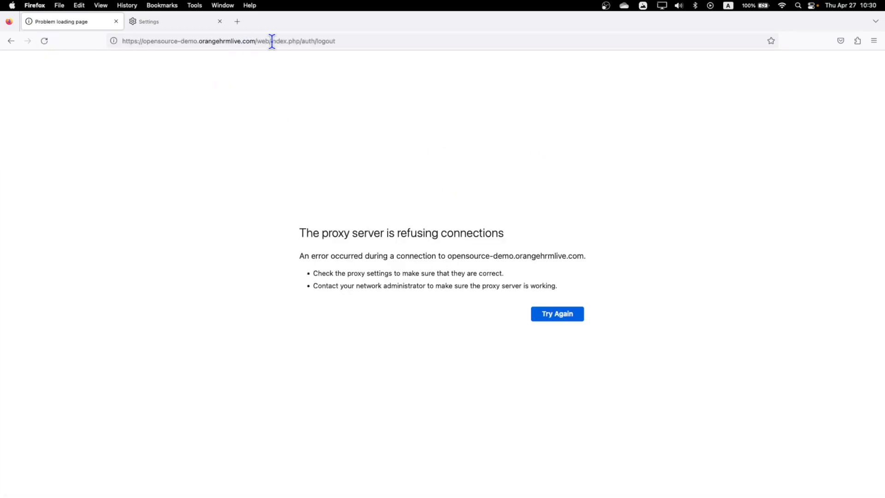
pyautogui.press('super+Tab')
pyautogui.click(24, 61)
pyautogui.click(124, 75)
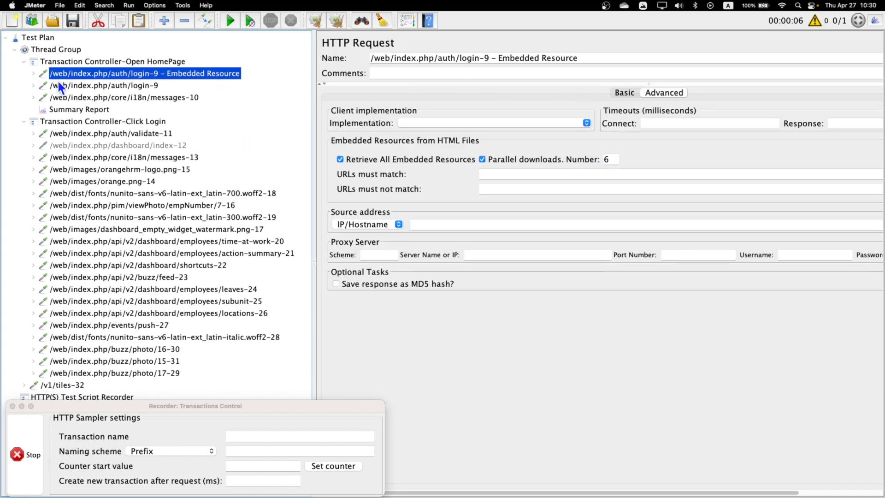
pyautogui.click(625, 92)
pyautogui.moveTo(689, 123); pyautogui.dragTo(514, 118)
pyautogui.press('super+c')
# Open the OrangeHRM login page at the copied server name and enter the admin username and password
pyautogui.press('super+Tab')
pyautogui.moveTo(314, 41); pyautogui.dragTo(74, 44)
pyautogui.press('super+v')
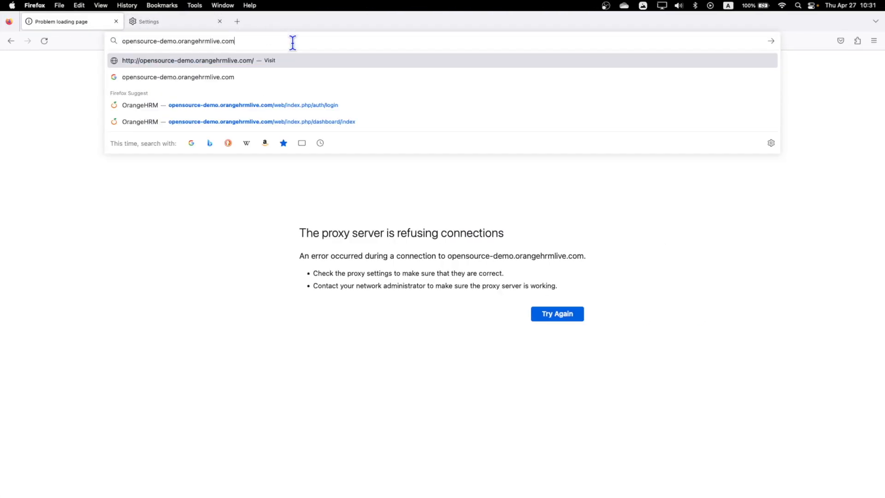
pyautogui.click(325, 106)
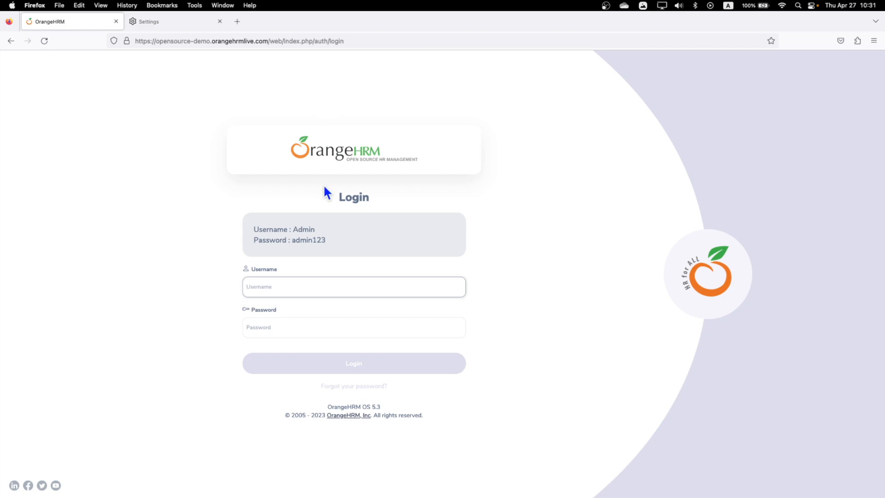
pyautogui.click(312, 282)
pyautogui.write('A')
pyautogui.write('n')
pyautogui.press('Tab')
pyautogui.write('admin123')
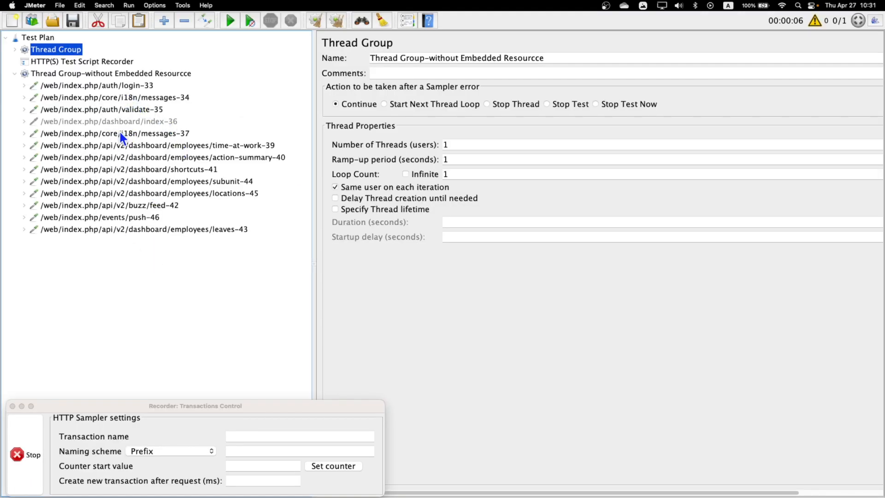
# Stop the recorder, then review the messages-37 request, both thread groups and the recorder settings
pyautogui.click(20, 436)
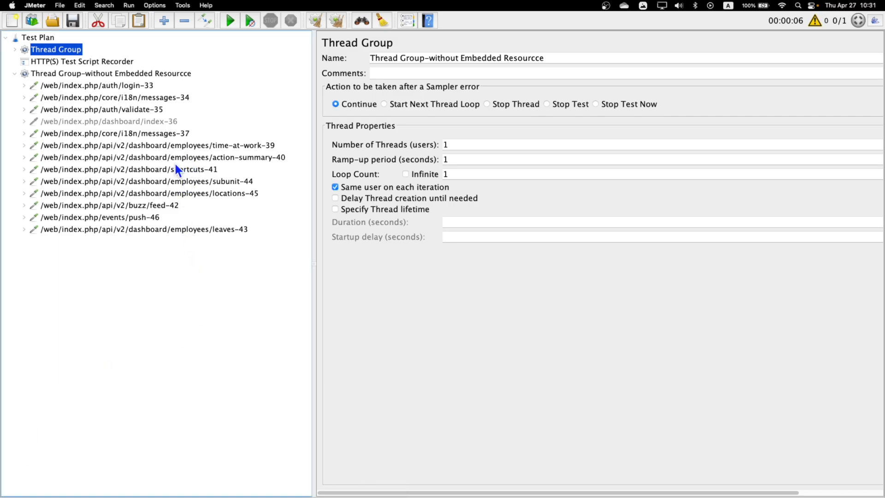
pyautogui.click(153, 137)
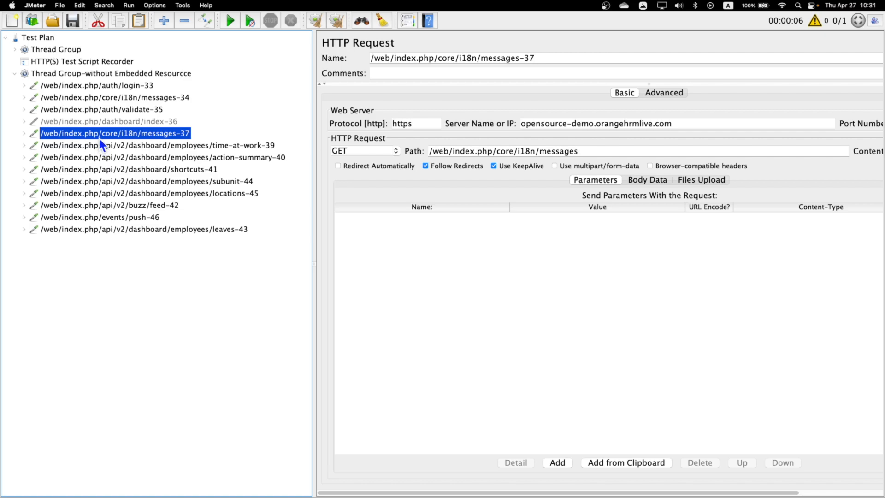
pyautogui.click(15, 49)
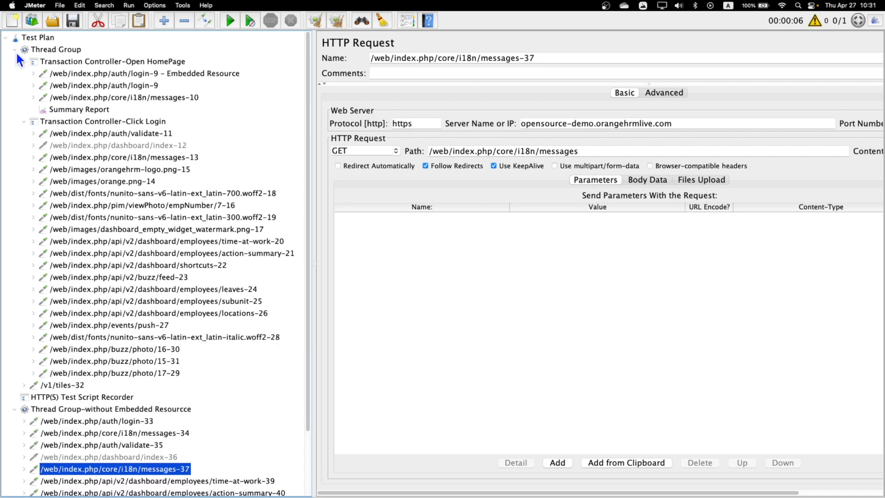
pyautogui.scroll(-3, 93, 270)
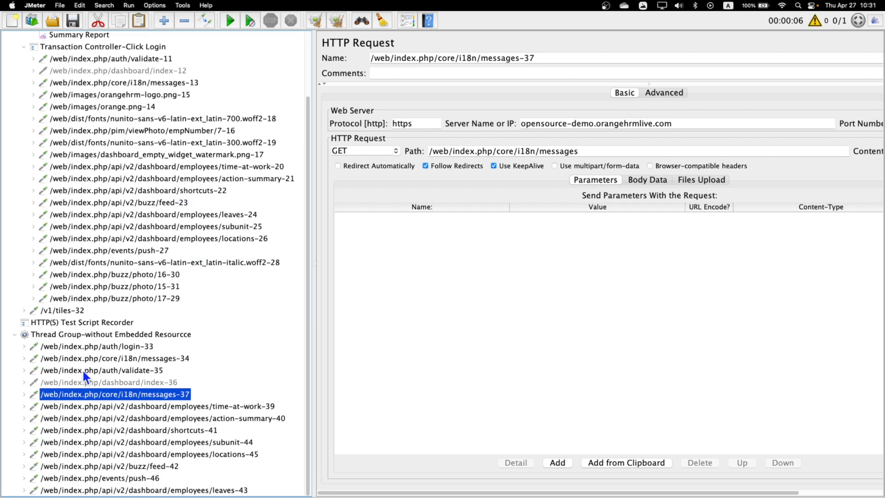
pyautogui.scroll(4, 123, 427)
pyautogui.click(14, 49)
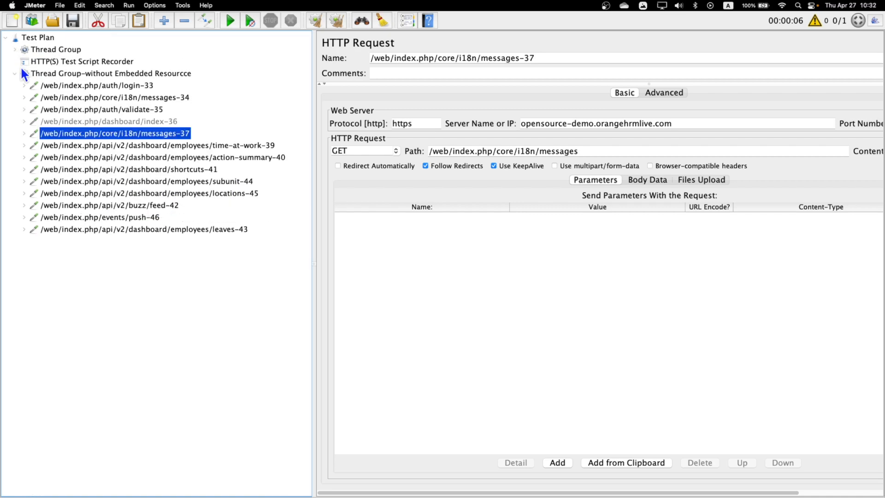
pyautogui.click(116, 75)
pyautogui.click(58, 62)
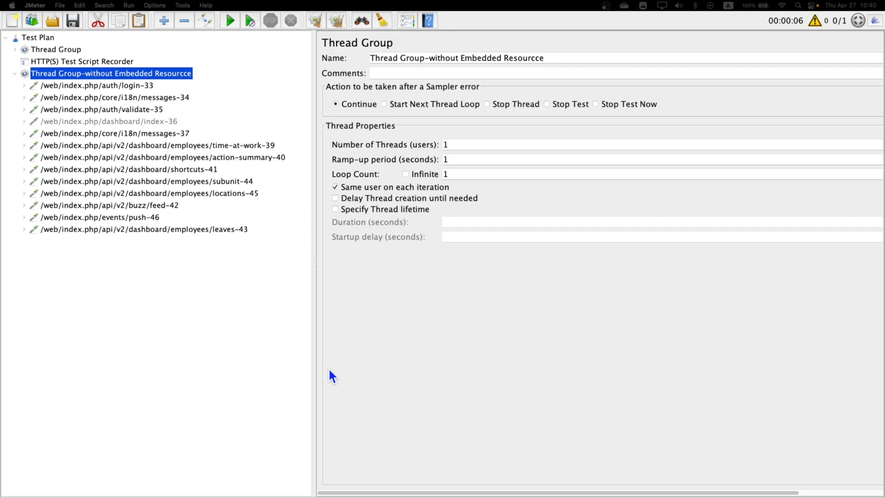
# On login-33, enable Retrieve All Embedded Resources with URLs must match (?i).*opensource-demo.orangehrmlive.com.*
pyautogui.click(128, 87)
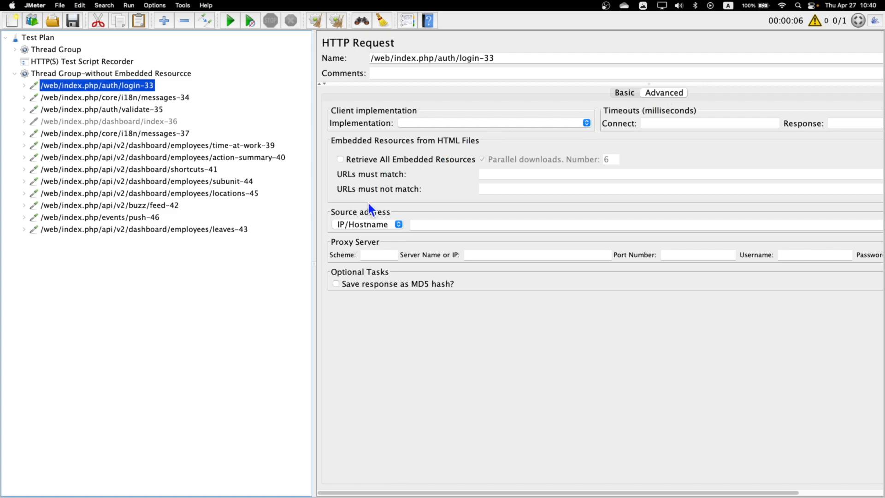
pyautogui.click(340, 159)
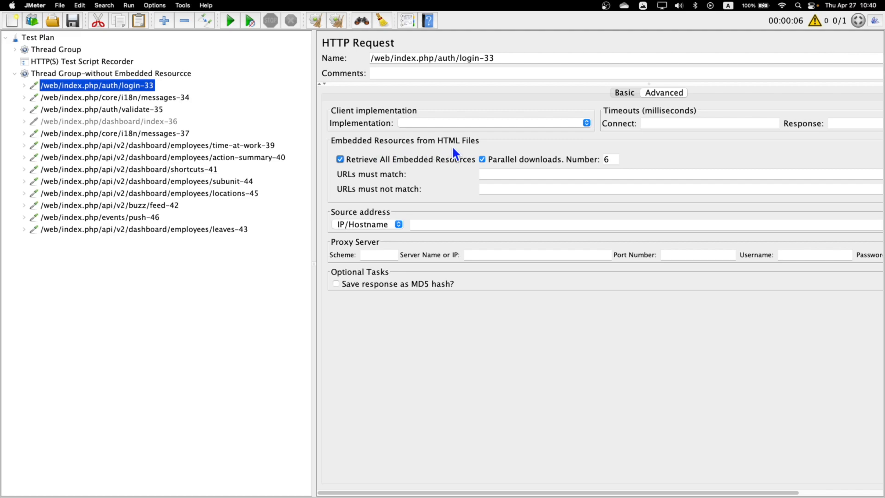
pyautogui.click(493, 175)
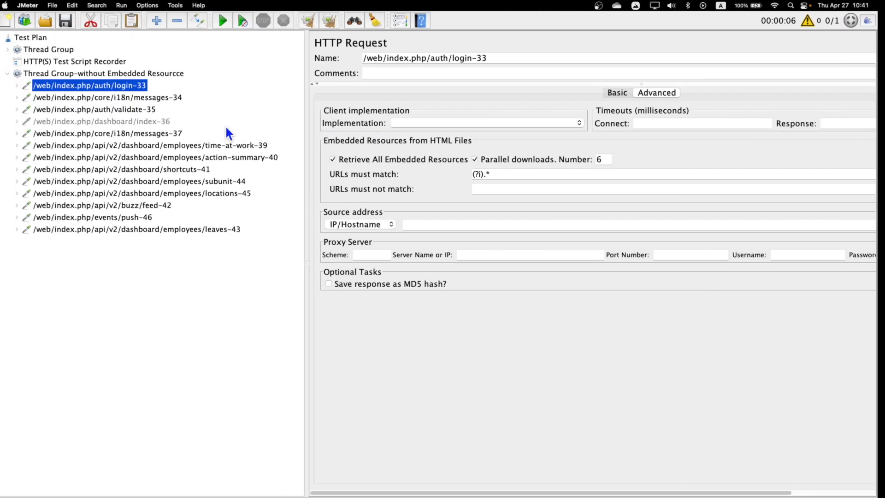
pyautogui.click(511, 174)
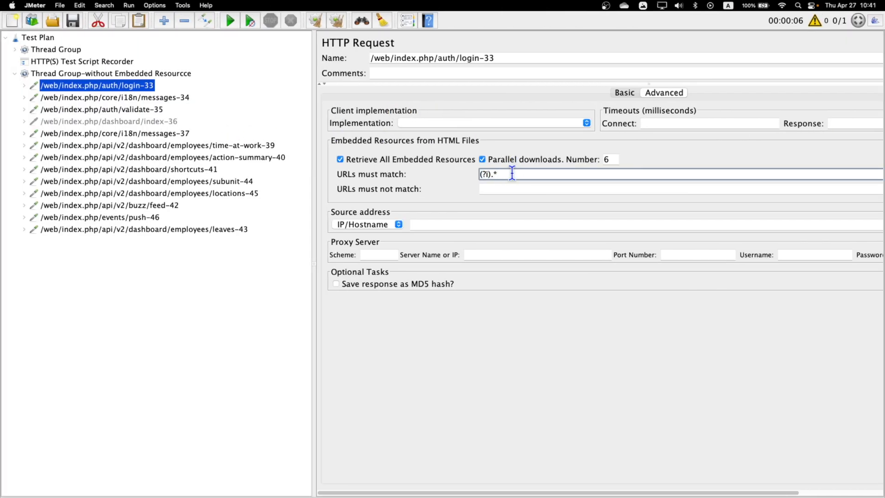
pyautogui.write('opensource-demo.orangehrmlive.com/')
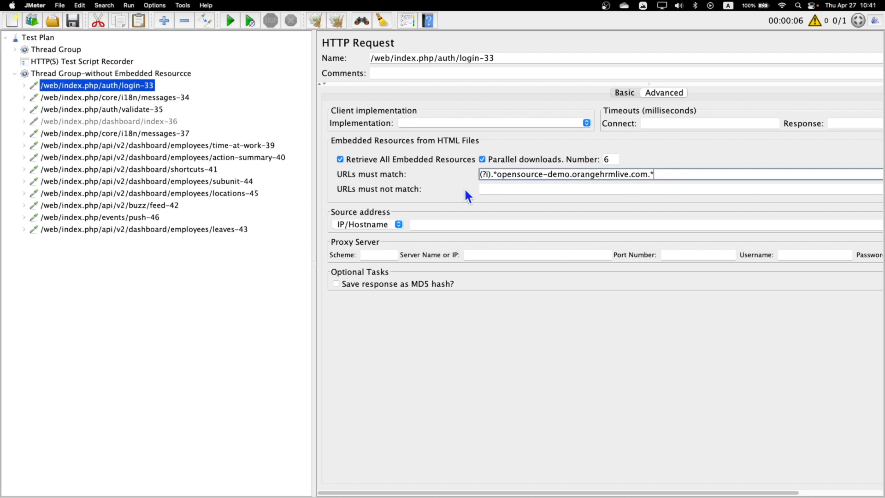
pyautogui.moveTo(695, 178); pyautogui.dragTo(433, 183)
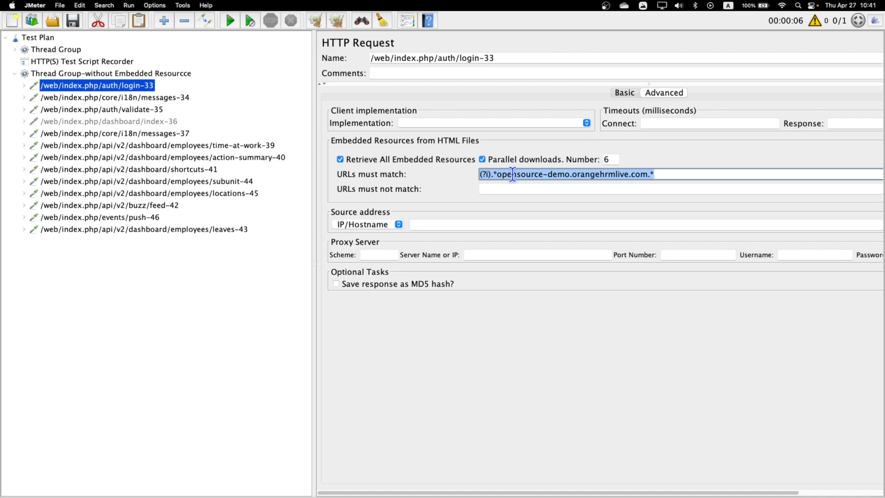
pyautogui.click(666, 176)
pyautogui.moveTo(667, 176); pyautogui.dragTo(469, 183)
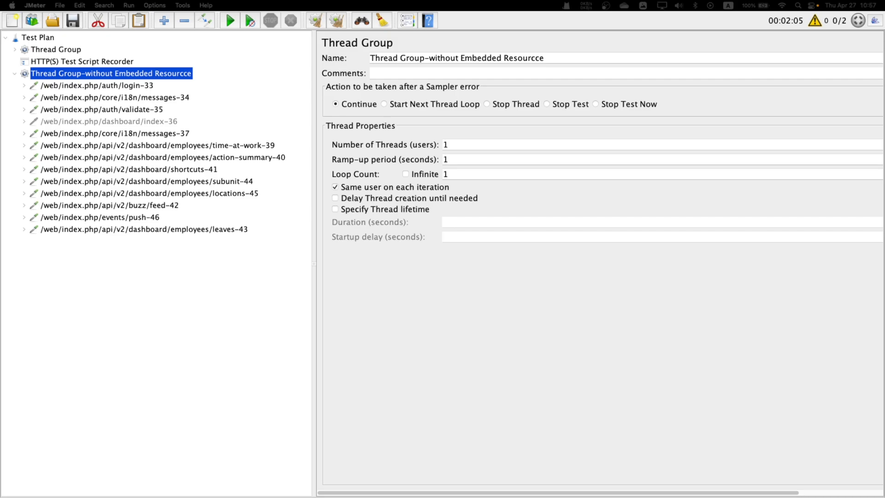
# Open Chrome's developer tools on the page and show the Network panel
pyautogui.press('super+Tab')
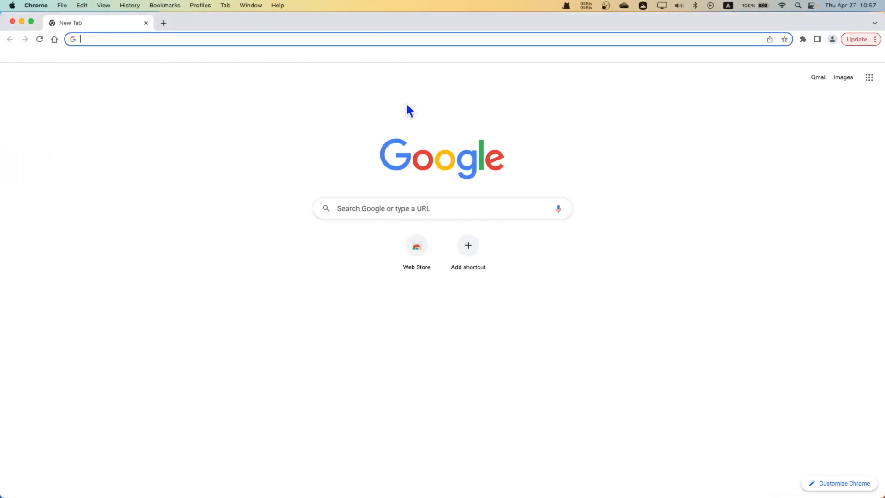
pyautogui.rightClick(240, 143)
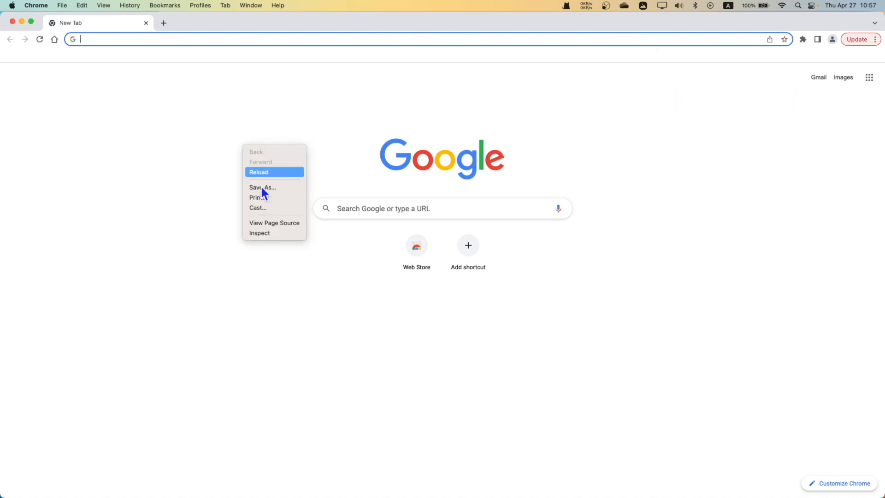
pyautogui.click(275, 234)
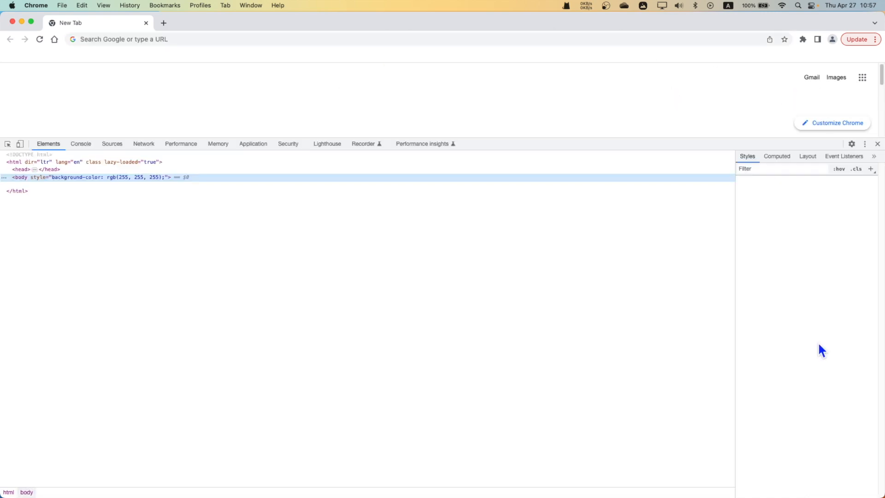
pyautogui.click(851, 144)
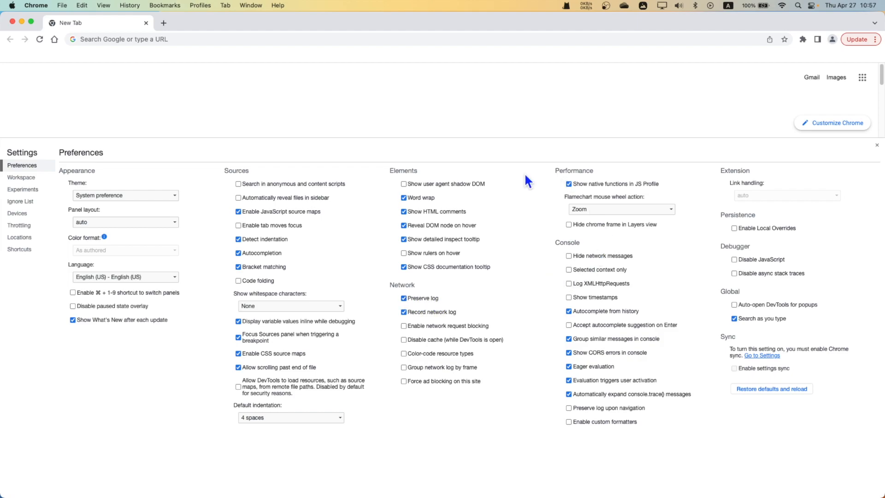
pyautogui.click(877, 145)
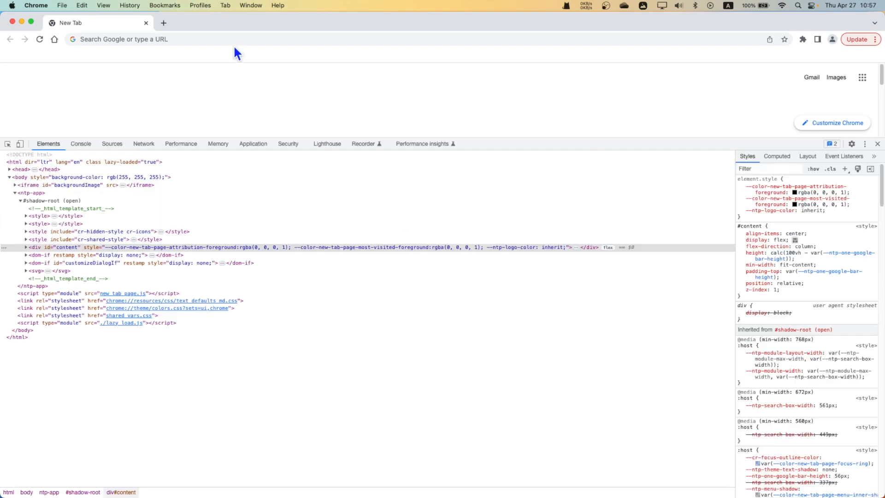
pyautogui.click(227, 39)
pyautogui.click(152, 143)
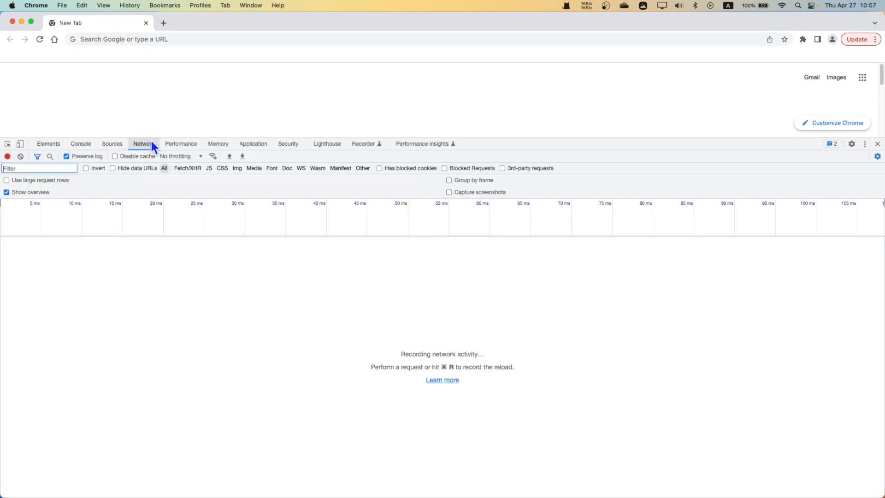
pyautogui.click(150, 41)
pyautogui.write('https://jmeter-plugins.org/')
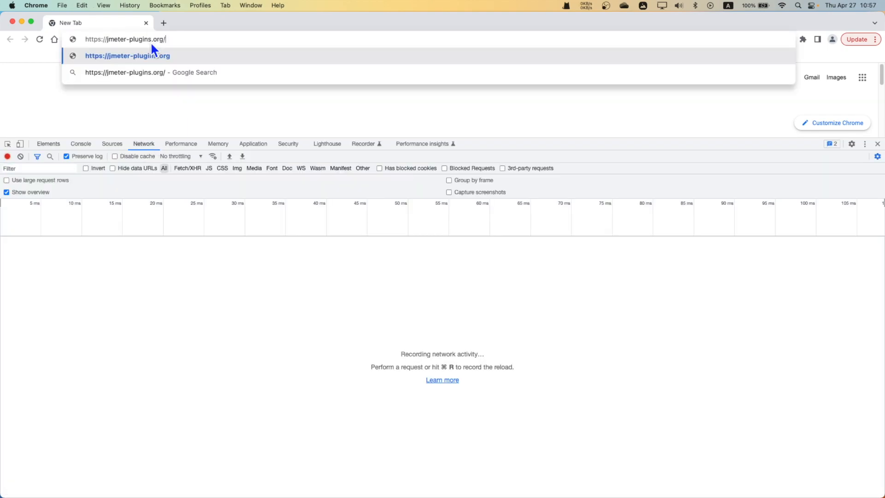
pyautogui.press('Return')
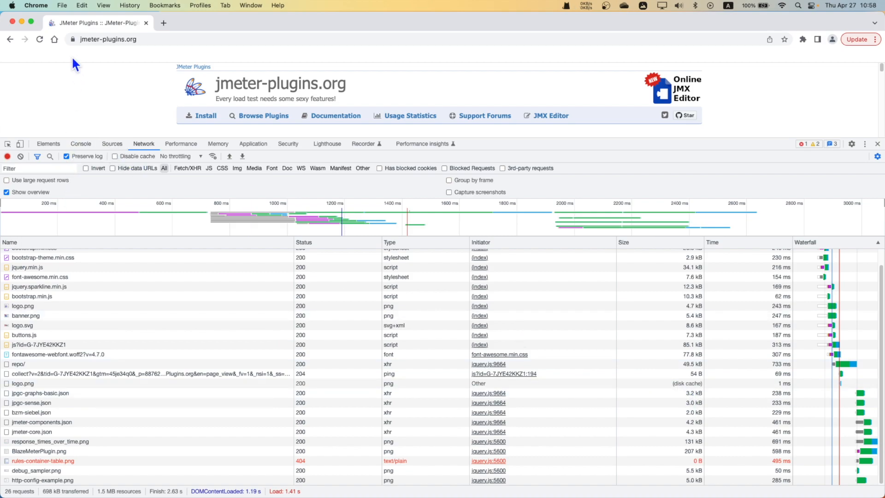
pyautogui.click(40, 39)
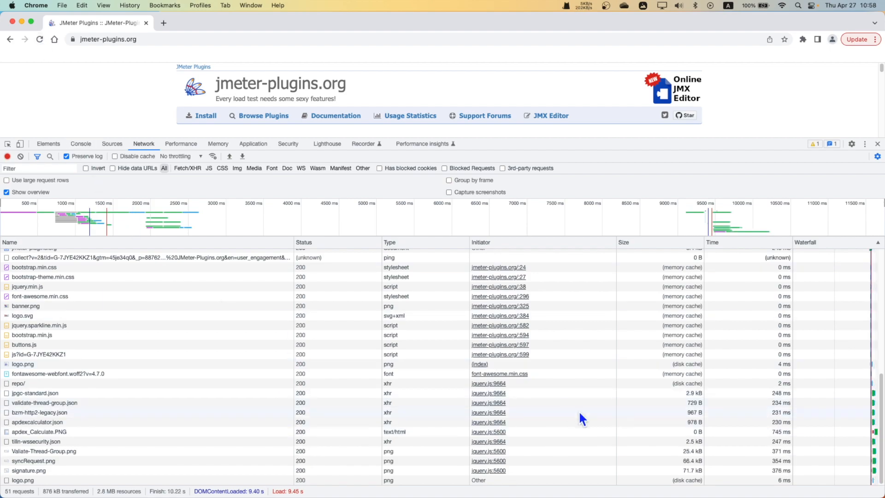
pyautogui.click(694, 365)
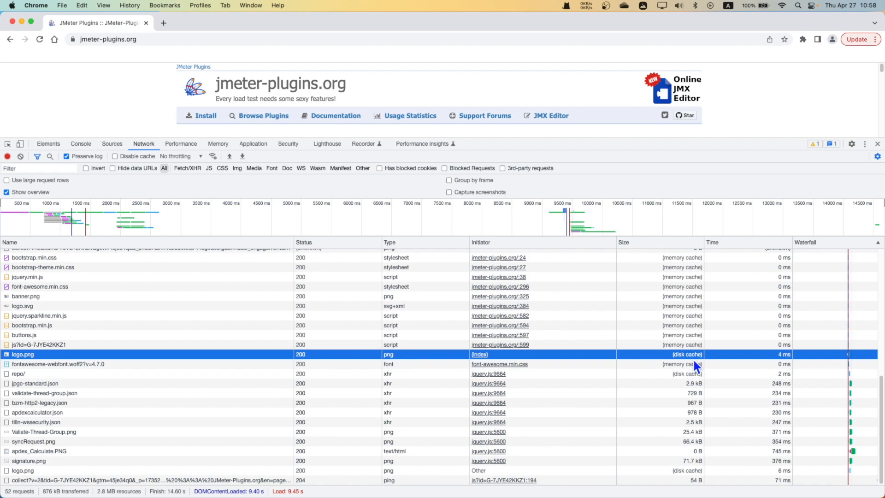
pyautogui.click(688, 374)
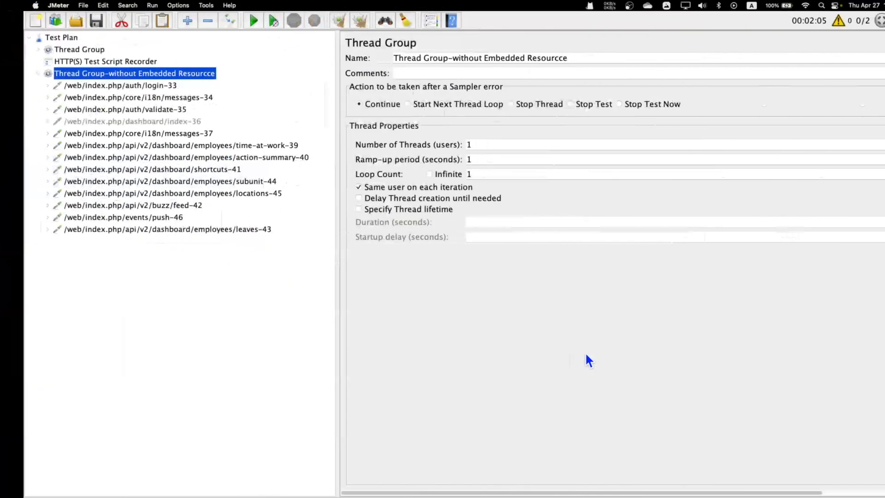
# Add an HTTP Cache Manager to Thread Group-without Embedded Resourcce and check the 401 Unauthorized responses
pyautogui.rightClick(105, 78)
pyautogui.moveTo(226, 80)
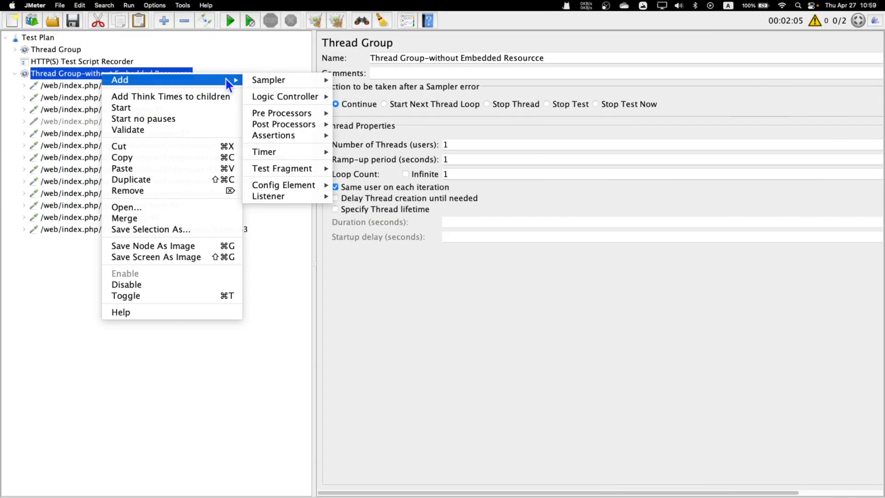
pyautogui.moveTo(295, 185)
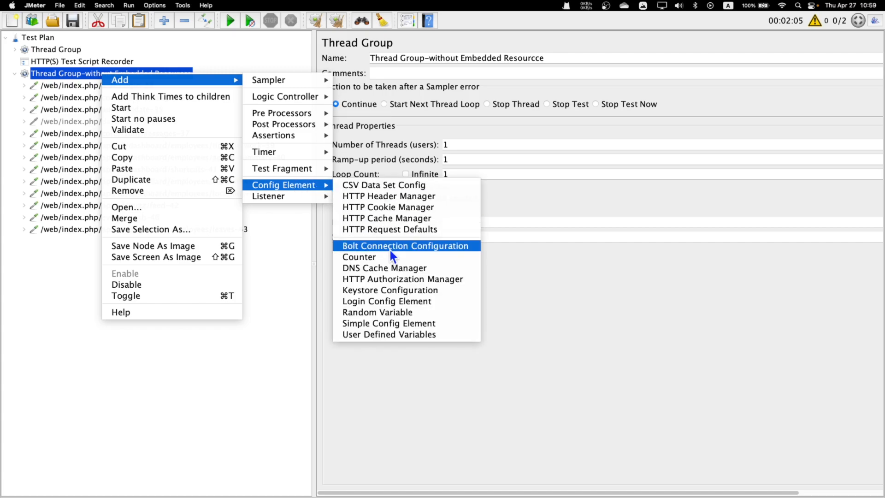
pyautogui.click(404, 219)
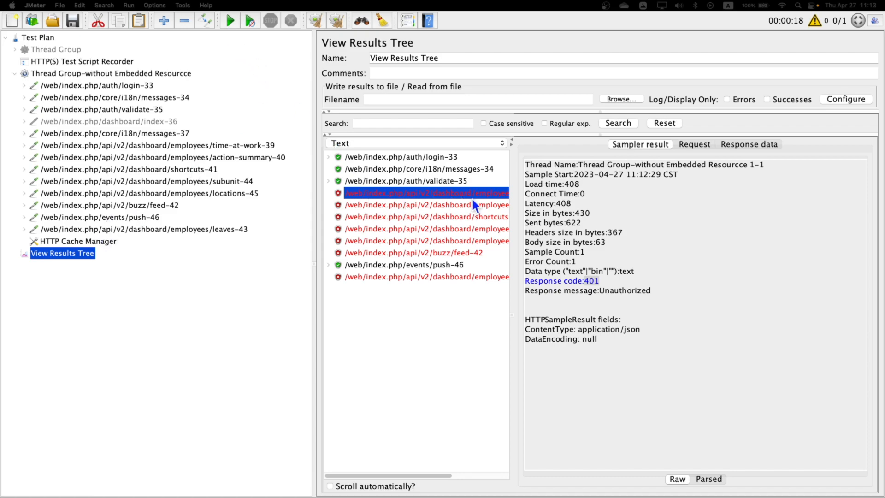
pyautogui.click(586, 284)
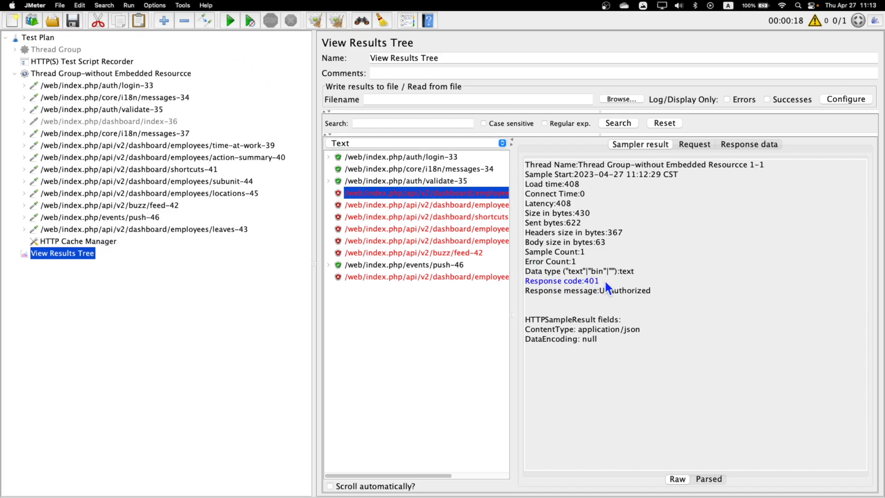